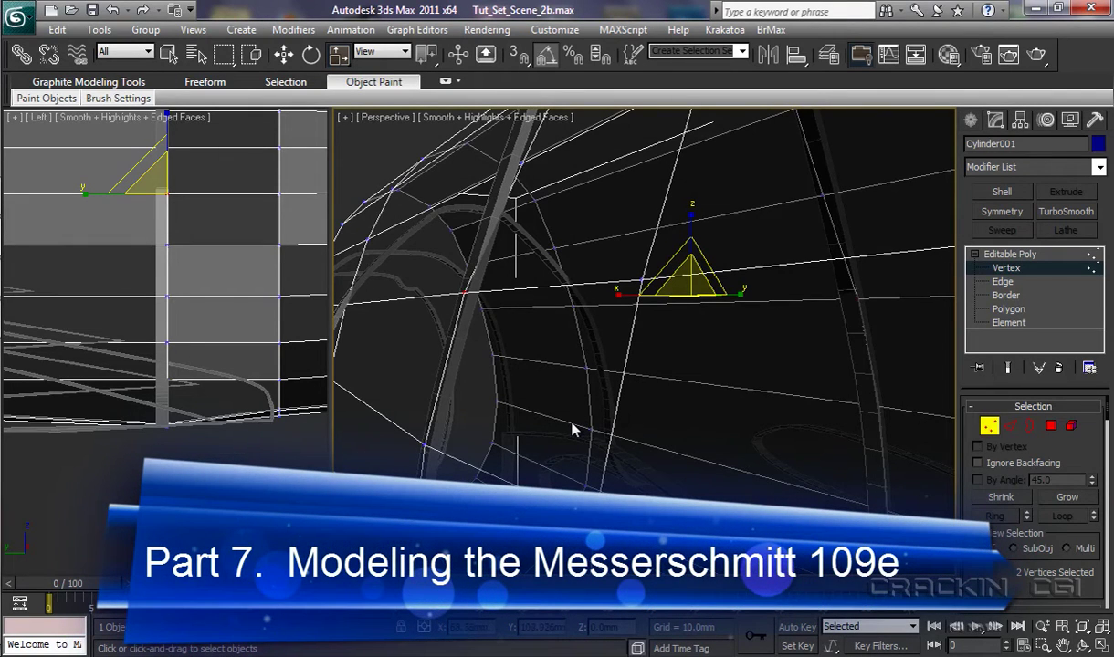
Select one lower ring vertex in the Left view and lower it slightly on Z
{"action": "middle_click_drag", "start_coordinate": [573, 430], "coordinate": [664, 391], "text": "alt"}
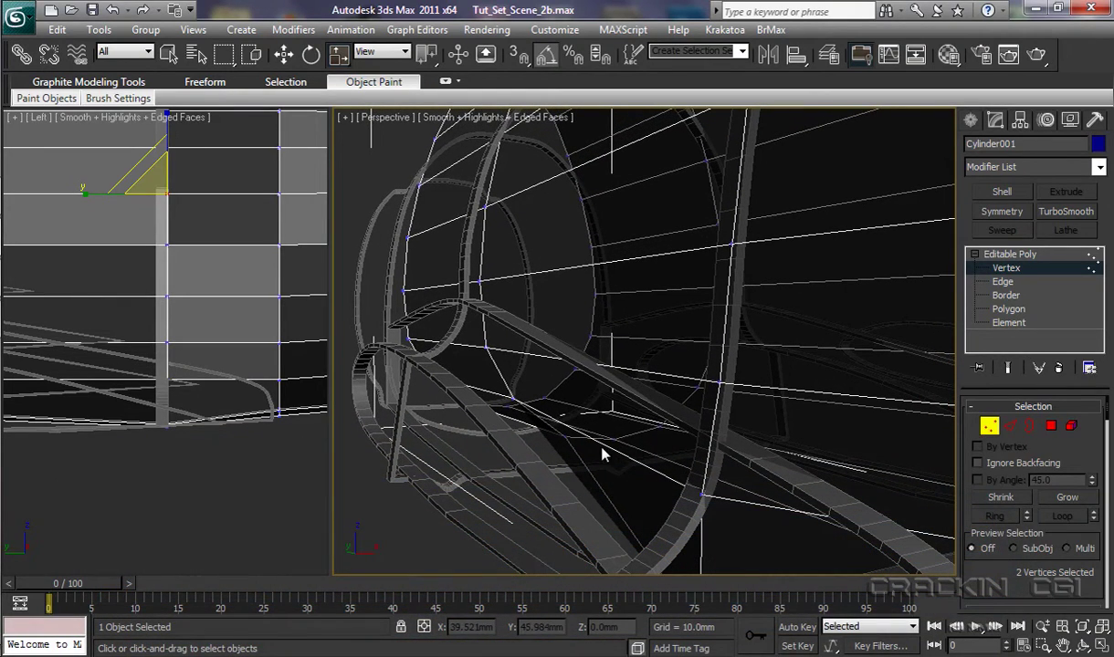
{"action": "right_click", "coordinate": [178, 474]}
{"action": "middle_click_drag", "start_coordinate": [178, 474], "coordinate": [490, 456]}
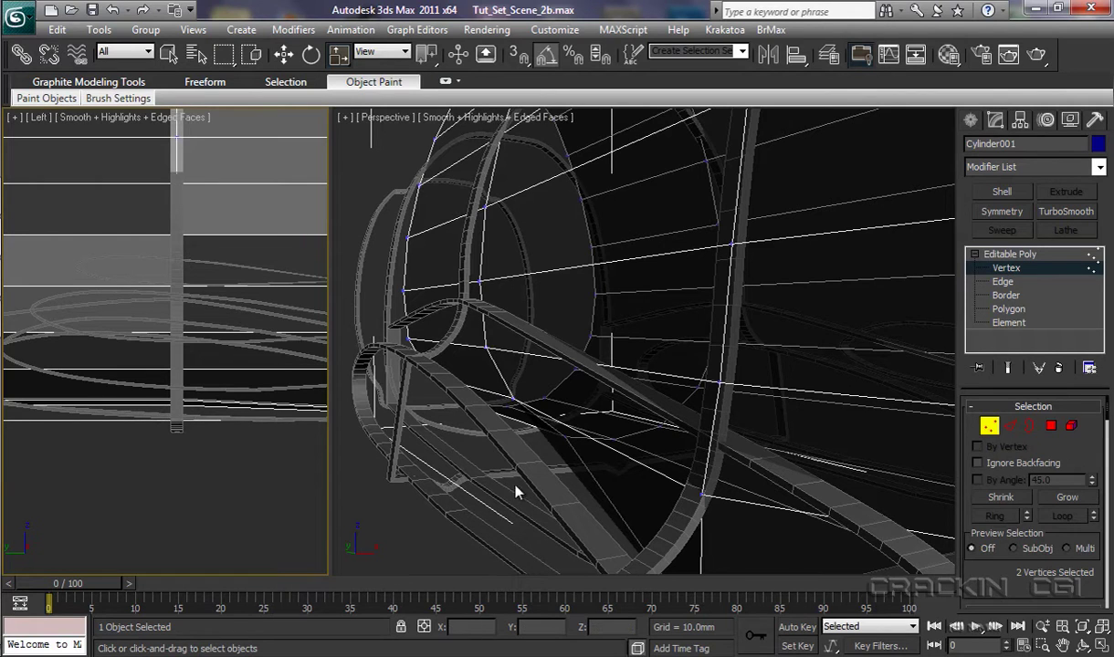
{"action": "left_click", "coordinate": [284, 54]}
{"action": "left_click", "coordinate": [188, 485]}
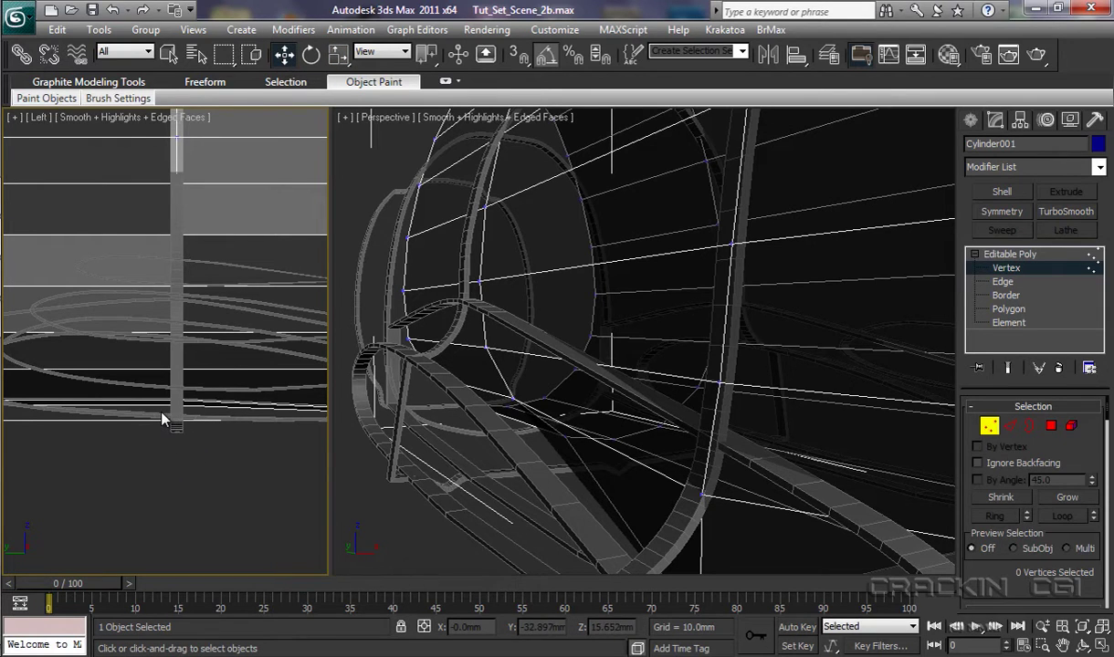
{"action": "left_click_drag", "start_coordinate": [160, 402], "coordinate": [193, 410]}
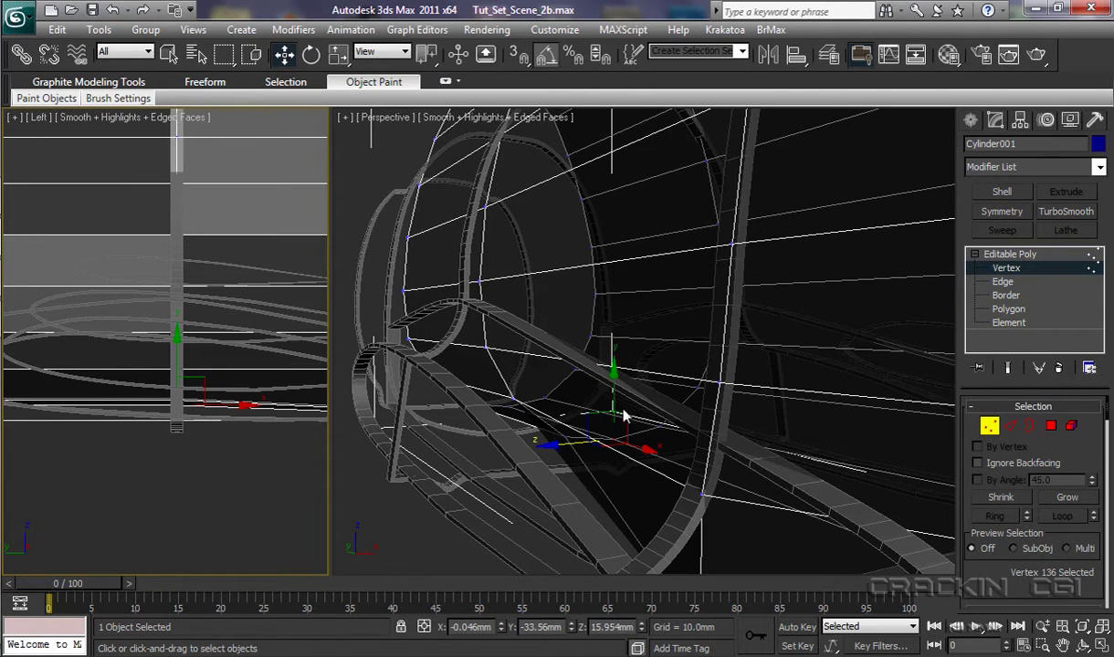
{"action": "right_click", "coordinate": [482, 485]}
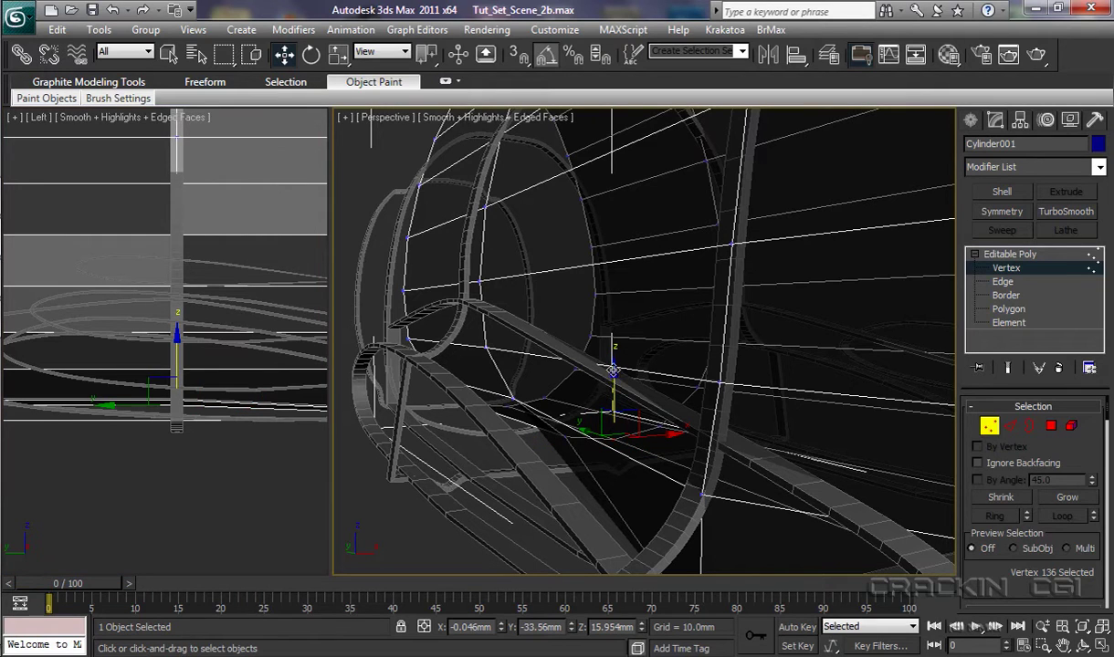
{"action": "left_click_drag", "start_coordinate": [614, 369], "coordinate": [619, 392]}
Lower the matching lower vertex pair on Z and scale it wider along X
{"action": "right_click", "coordinate": [208, 467]}
{"action": "left_click_drag", "start_coordinate": [157, 391], "coordinate": [197, 415]}
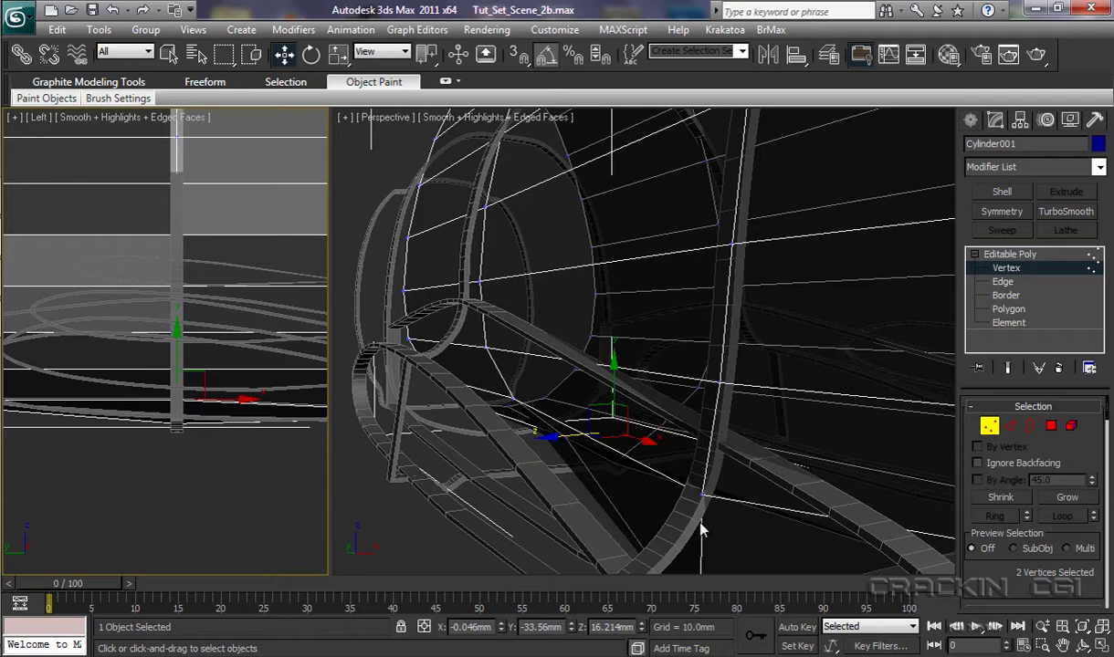
{"action": "right_click", "coordinate": [611, 365]}
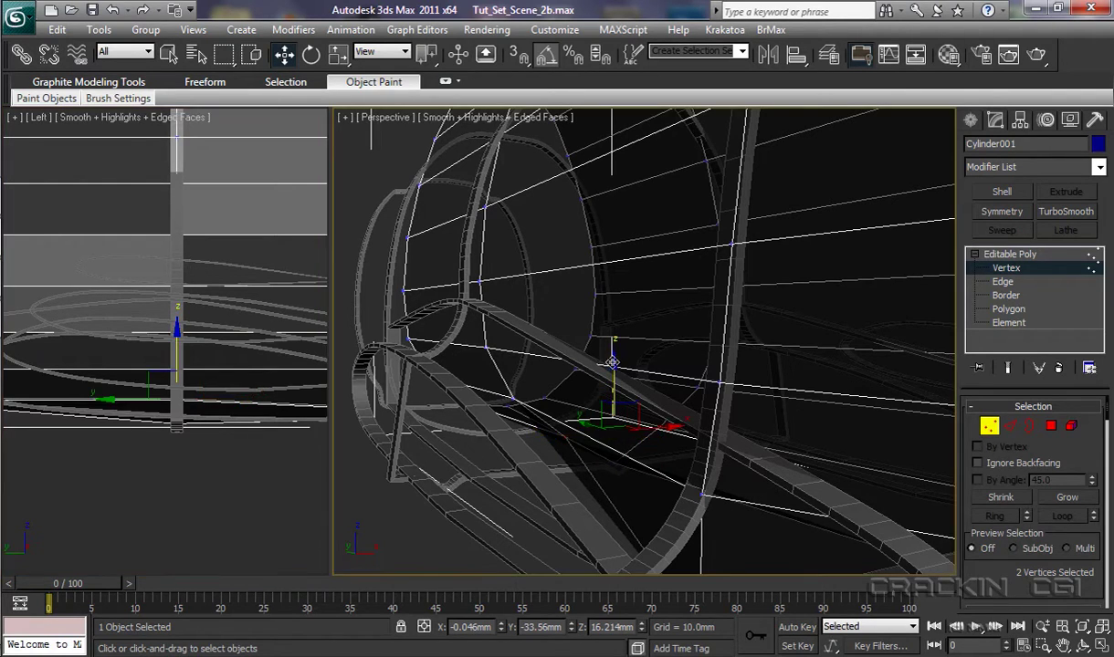
{"action": "left_click_drag", "start_coordinate": [611, 362], "coordinate": [611, 383]}
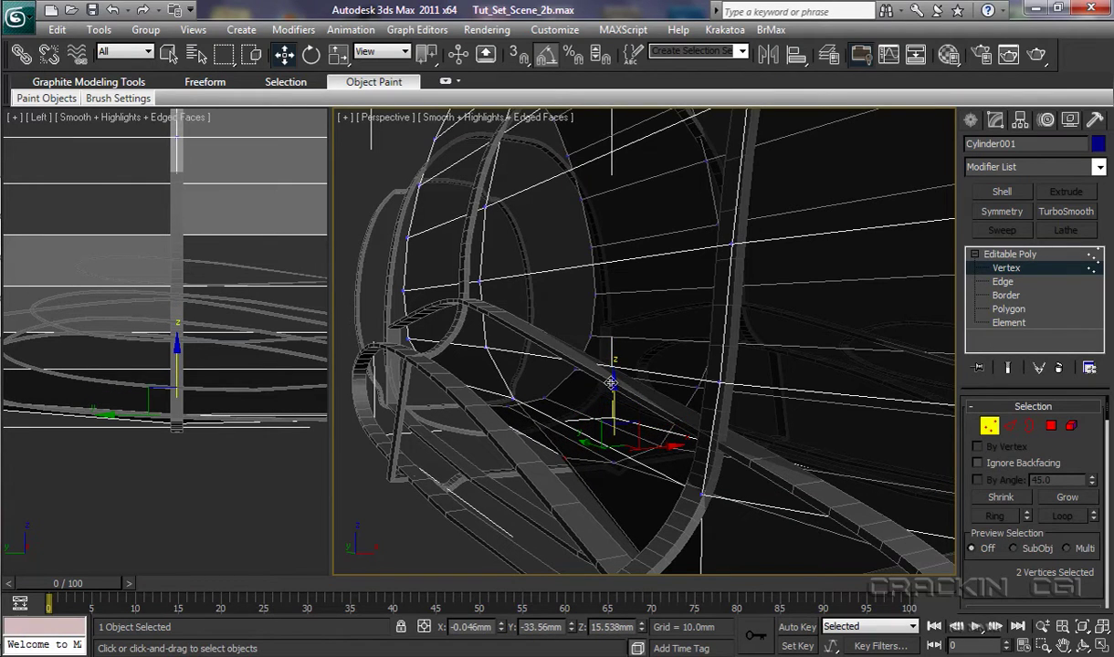
{"action": "key", "text": "r"}
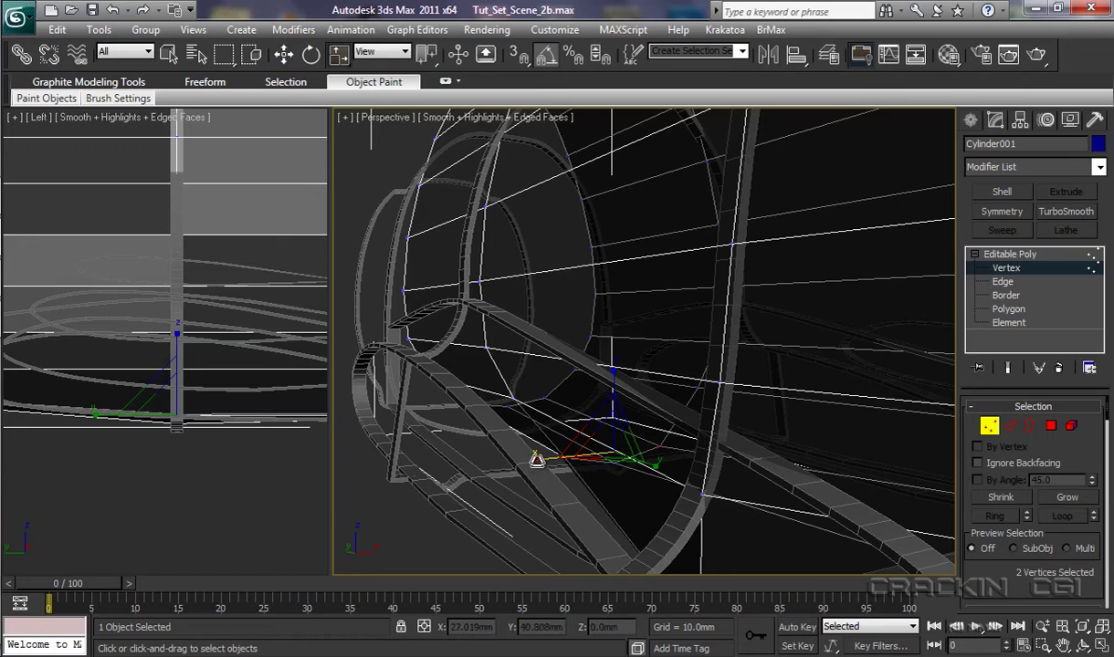
{"action": "left_click_drag", "start_coordinate": [534, 455], "coordinate": [432, 494]}
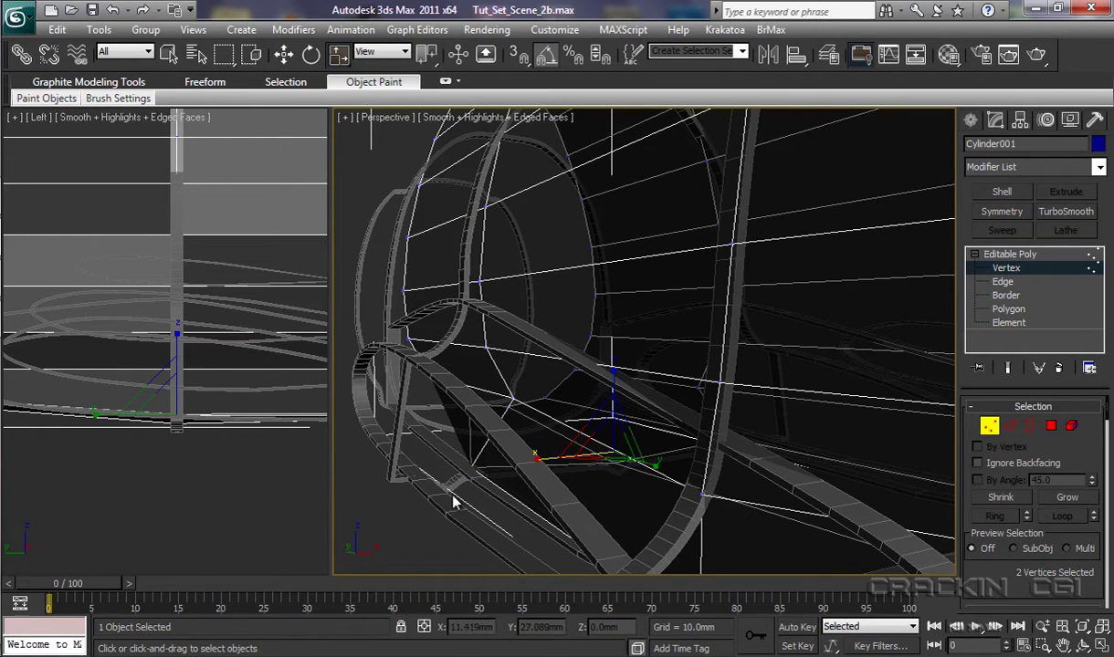
Nudge the previous pair down, then scale the next pair up the ring outward along X
{"action": "key", "text": "w"}
{"action": "left_click_drag", "start_coordinate": [615, 384], "coordinate": [609, 387]}
{"action": "right_click", "coordinate": [233, 493]}
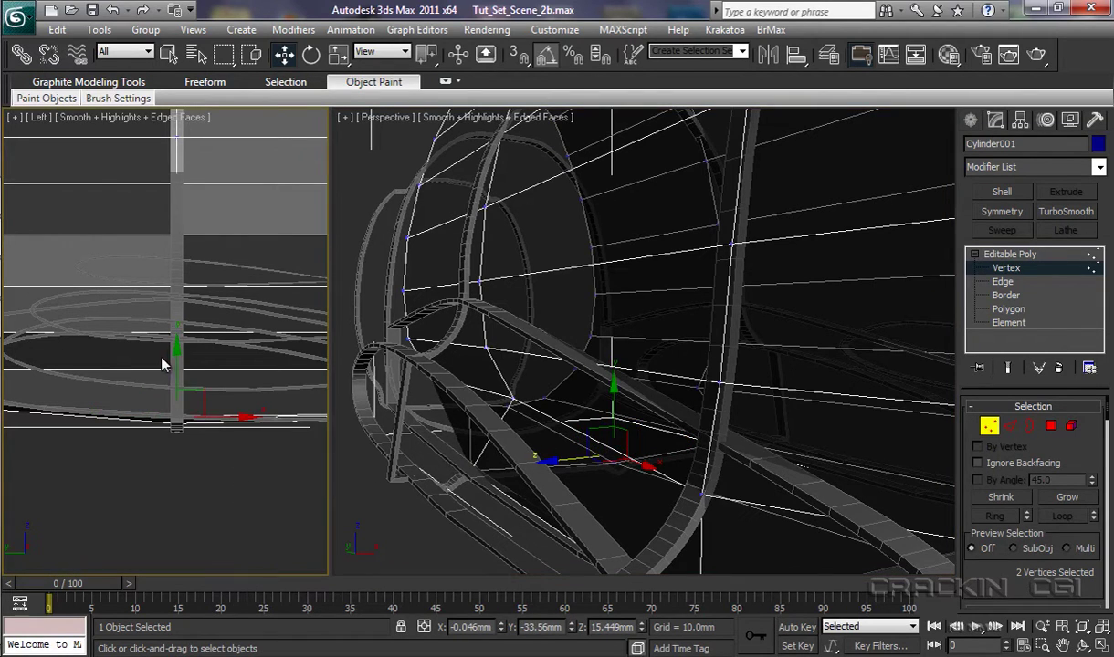
{"action": "left_click_drag", "start_coordinate": [148, 359], "coordinate": [217, 387]}
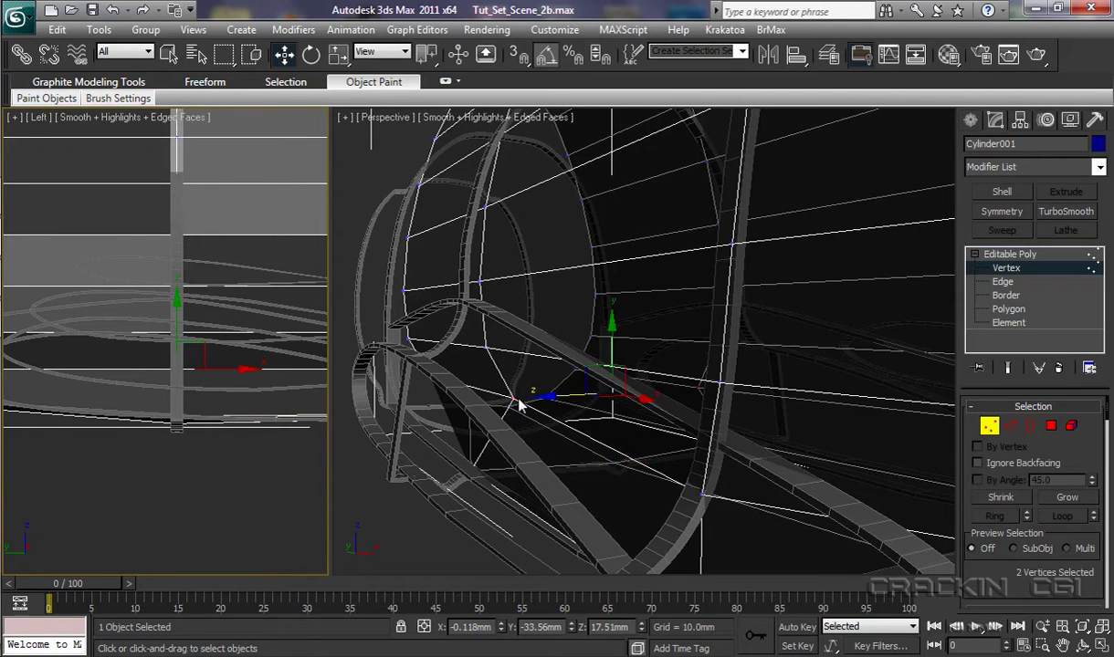
{"action": "key", "text": "r"}
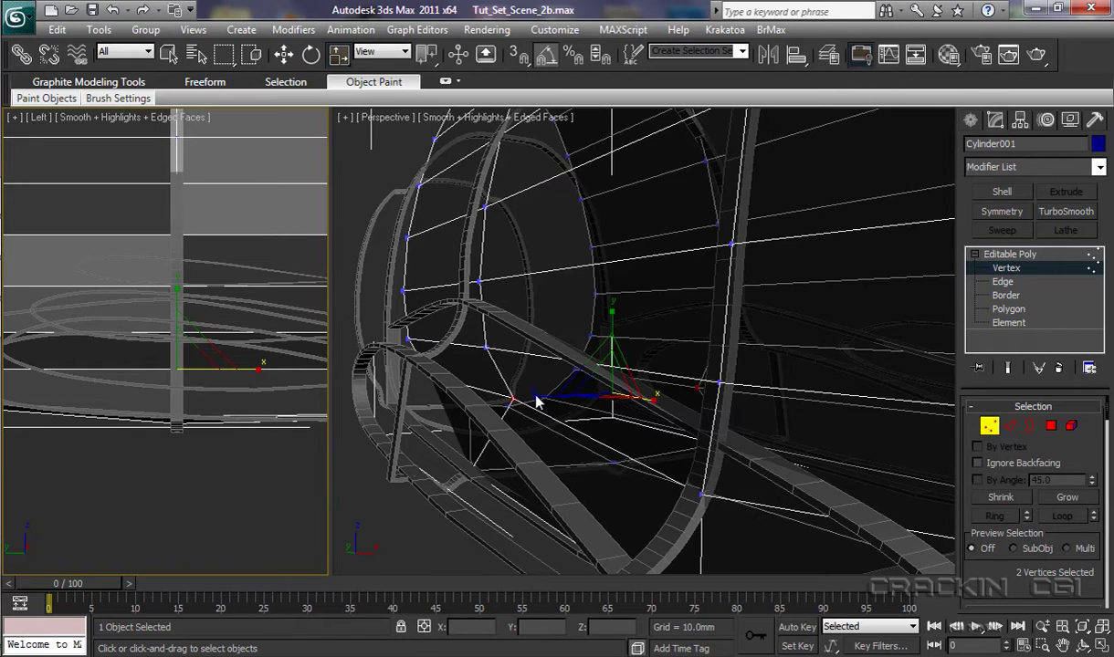
{"action": "left_click", "coordinate": [537, 402]}
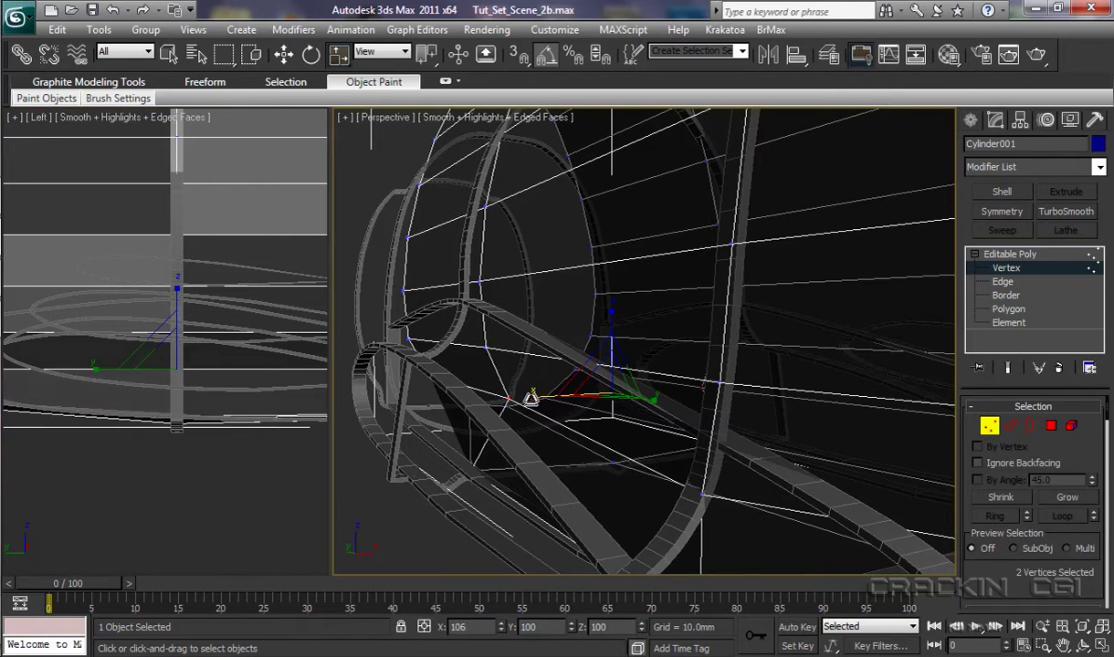
{"action": "left_click_drag", "start_coordinate": [530, 399], "coordinate": [511, 412]}
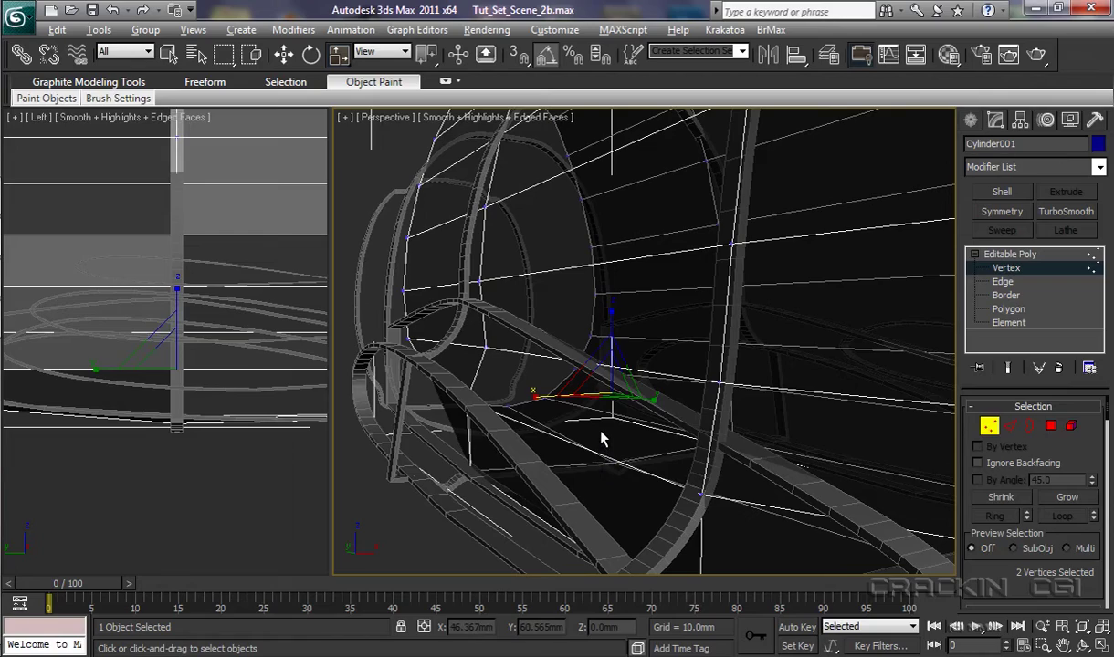
{"action": "middle_click_drag", "start_coordinate": [600, 439], "coordinate": [564, 446], "text": "alt"}
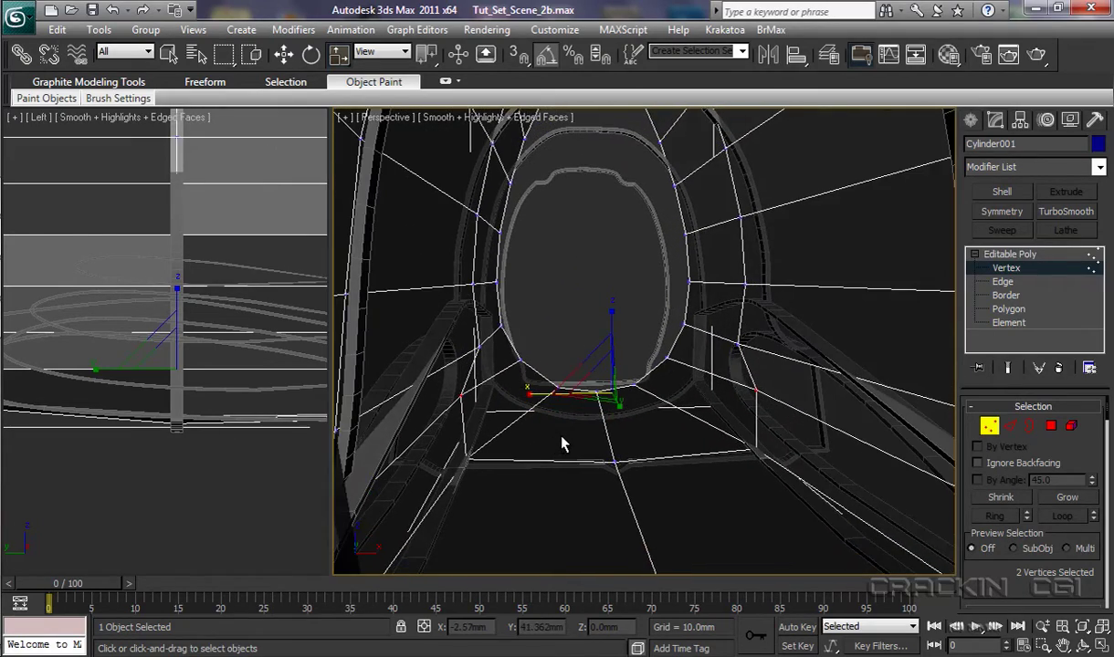
Scale a higher vertex pair to about 111% along X
{"action": "right_click", "coordinate": [166, 475]}
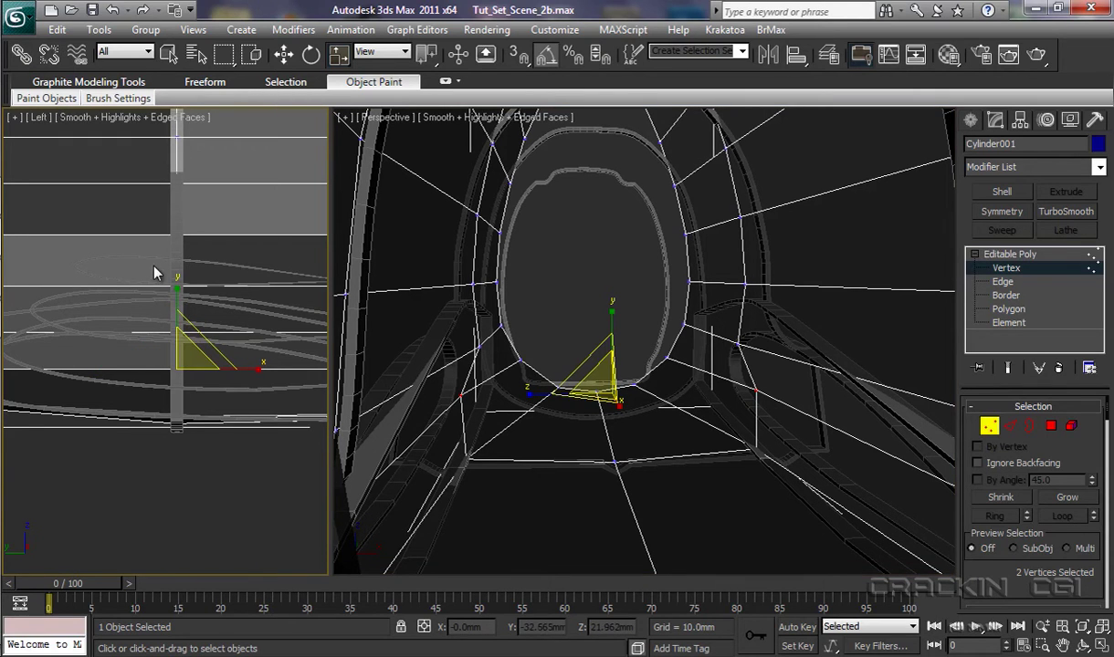
{"action": "left_click_drag", "start_coordinate": [158, 267], "coordinate": [211, 311]}
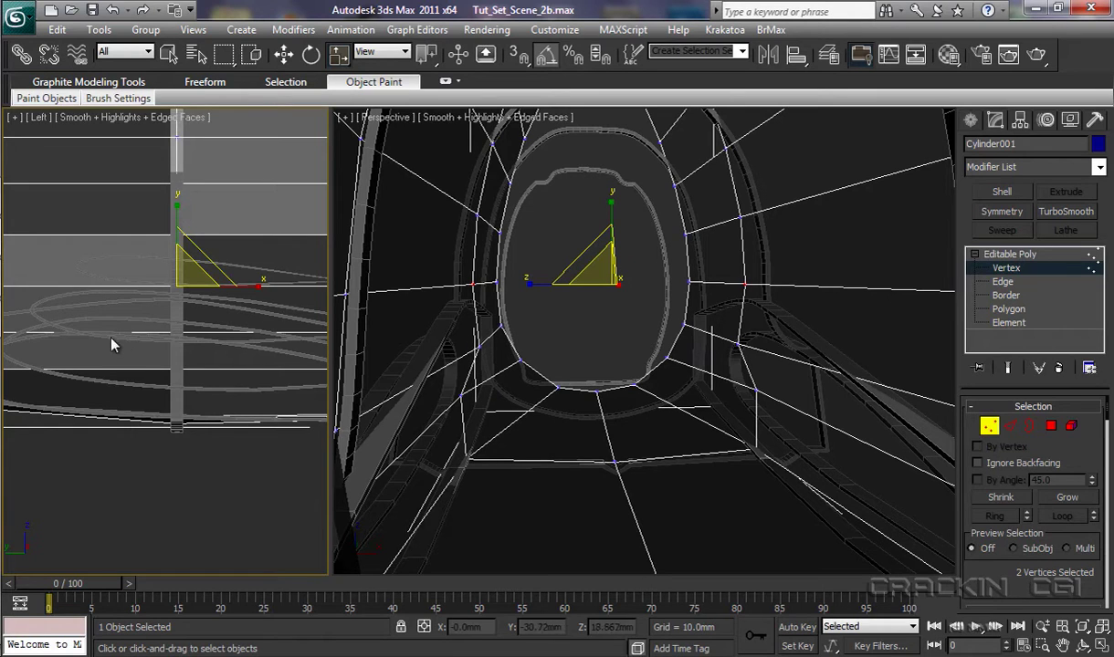
{"action": "key", "text": "ctrl+z"}
{"action": "left_click_drag", "start_coordinate": [549, 345], "coordinate": [522, 346]}
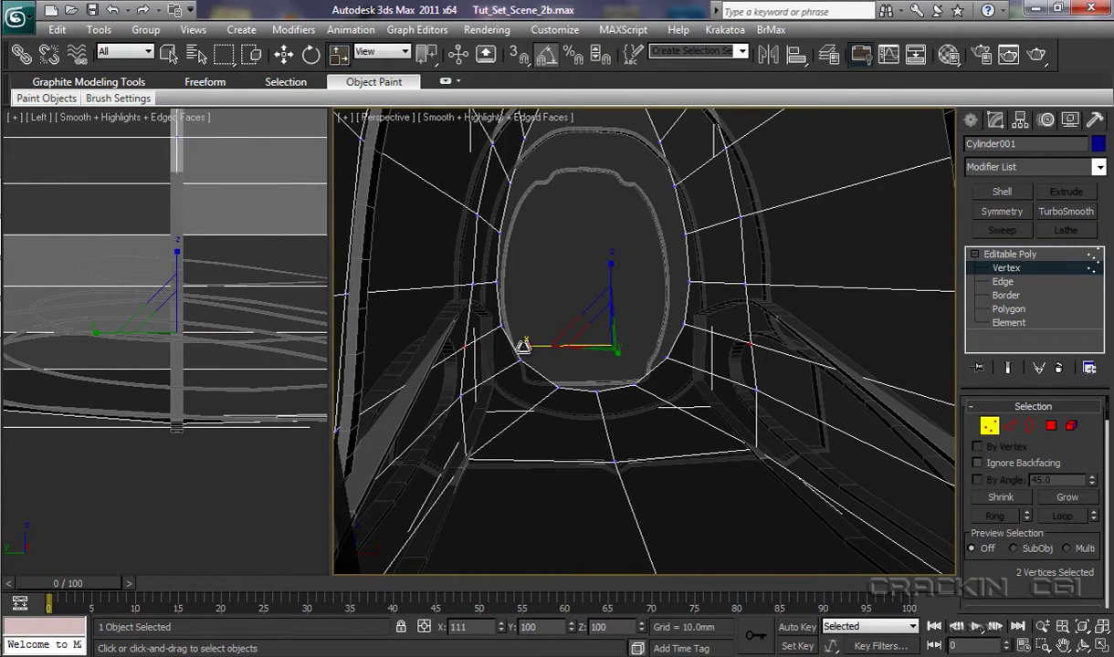
{"action": "left_click_drag", "start_coordinate": [522, 346], "coordinate": [527, 361]}
{"action": "middle_click_drag", "start_coordinate": [549, 398], "coordinate": [590, 408], "text": "alt"}
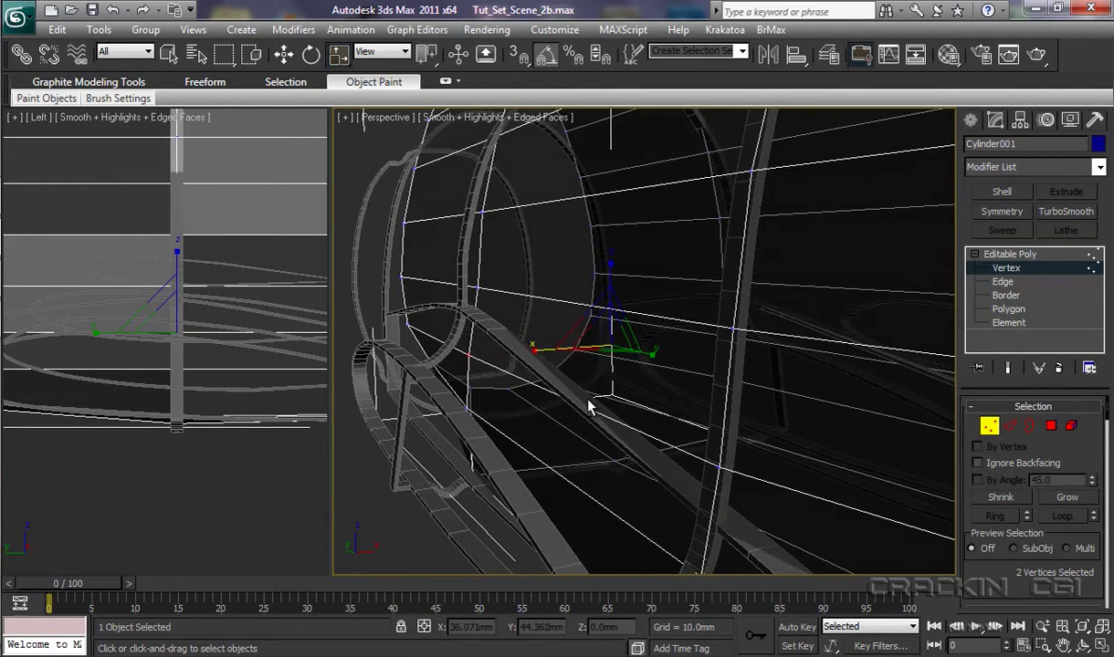
{"action": "left_click_drag", "start_coordinate": [529, 350], "coordinate": [531, 358]}
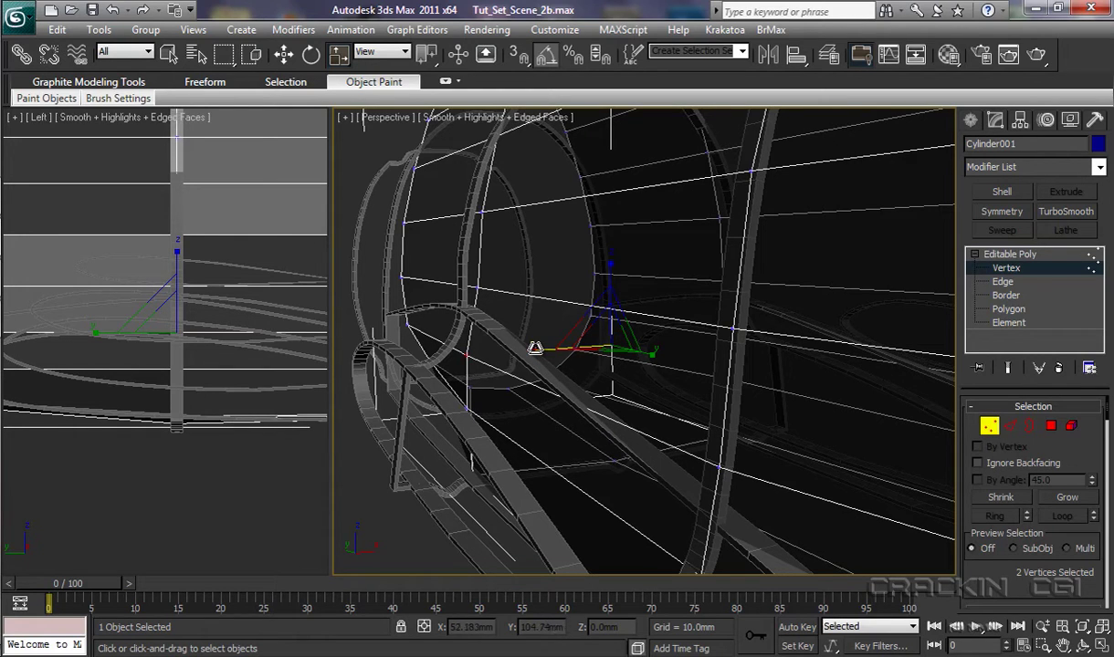
{"action": "left_click_drag", "start_coordinate": [535, 349], "coordinate": [529, 351]}
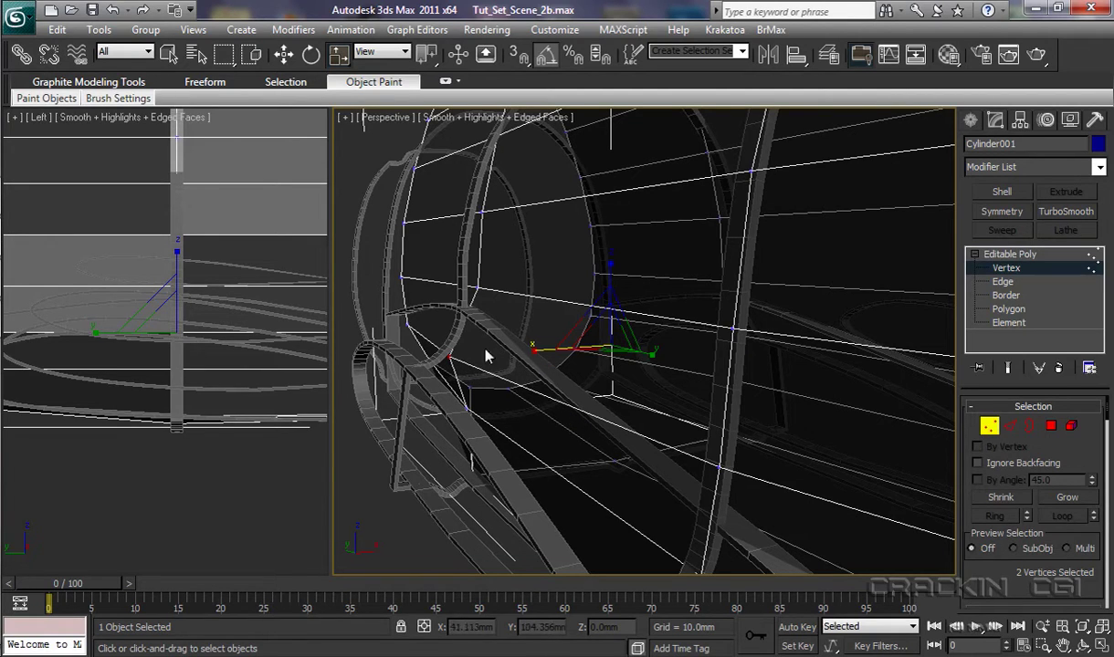
Scale two ring vertex pairs along X, widening one slightly and drawing the other slightly closer
{"action": "right_click", "coordinate": [139, 274]}
{"action": "left_click_drag", "start_coordinate": [139, 273], "coordinate": [202, 286]}
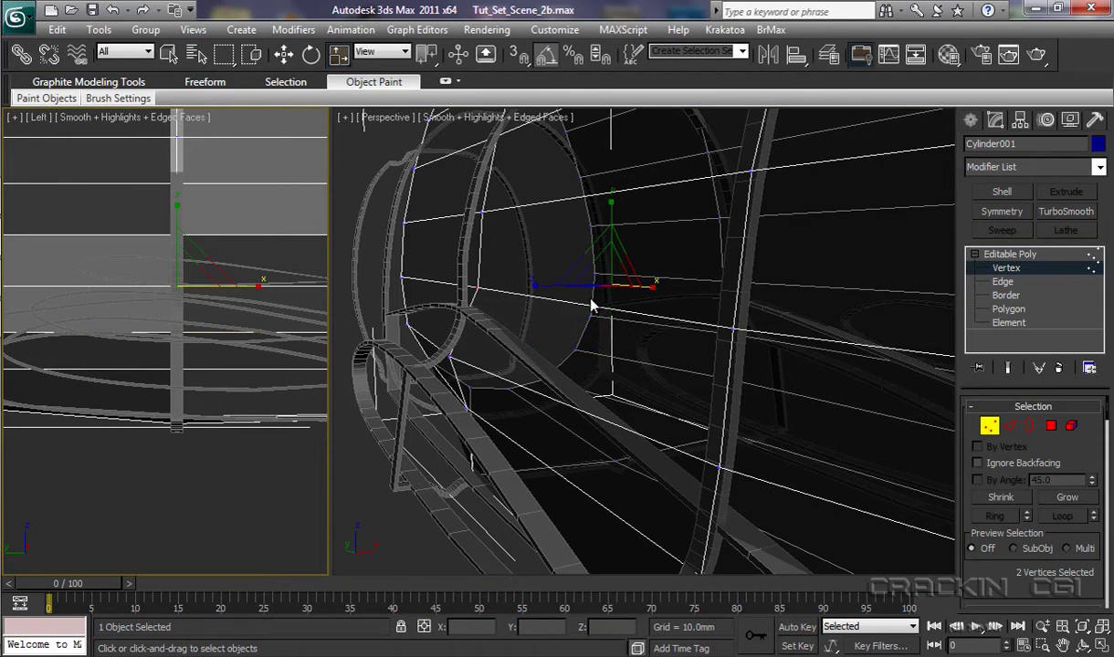
{"action": "right_click", "coordinate": [534, 288]}
{"action": "key", "text": "r"}
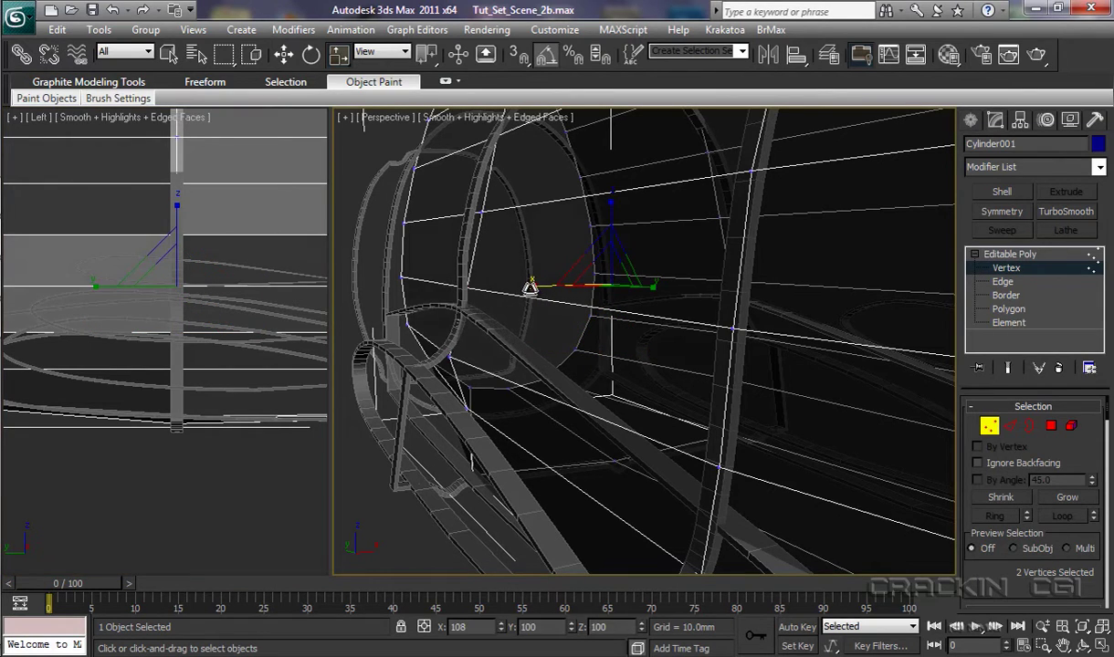
{"action": "left_click_drag", "start_coordinate": [530, 289], "coordinate": [527, 290]}
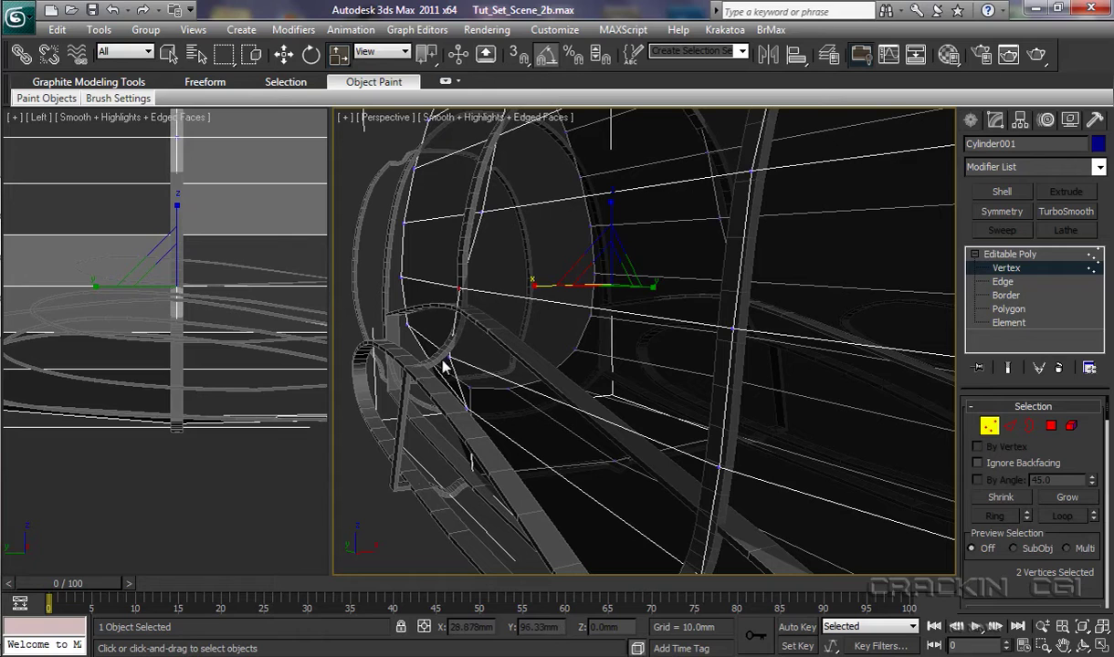
{"action": "left_click_drag", "start_coordinate": [157, 345], "coordinate": [192, 327]}
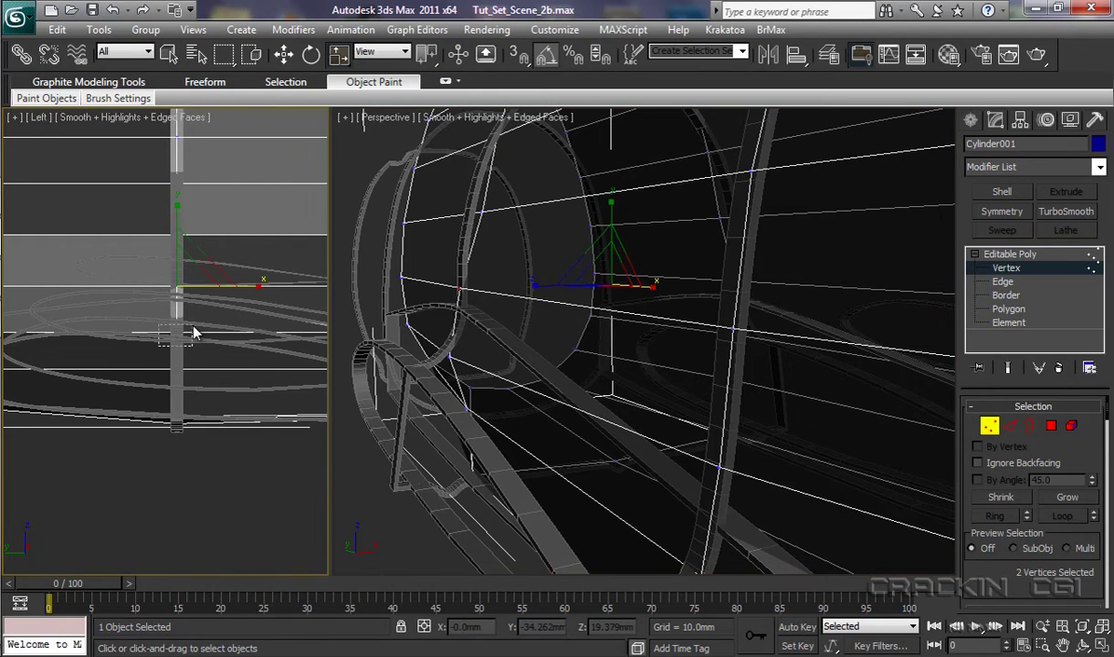
{"action": "middle_click", "coordinate": [532, 349]}
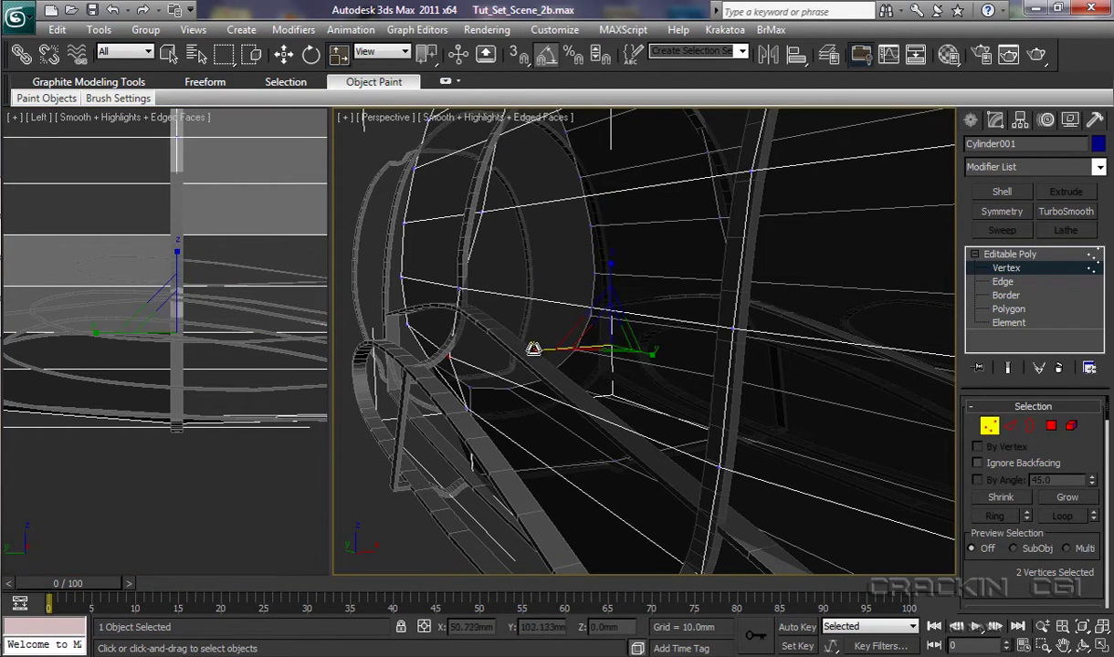
{"action": "left_click_drag", "start_coordinate": [532, 349], "coordinate": [536, 351]}
Widen two higher vertex pairs slightly along X, the last to about 106%
{"action": "left_click_drag", "start_coordinate": [149, 220], "coordinate": [202, 243]}
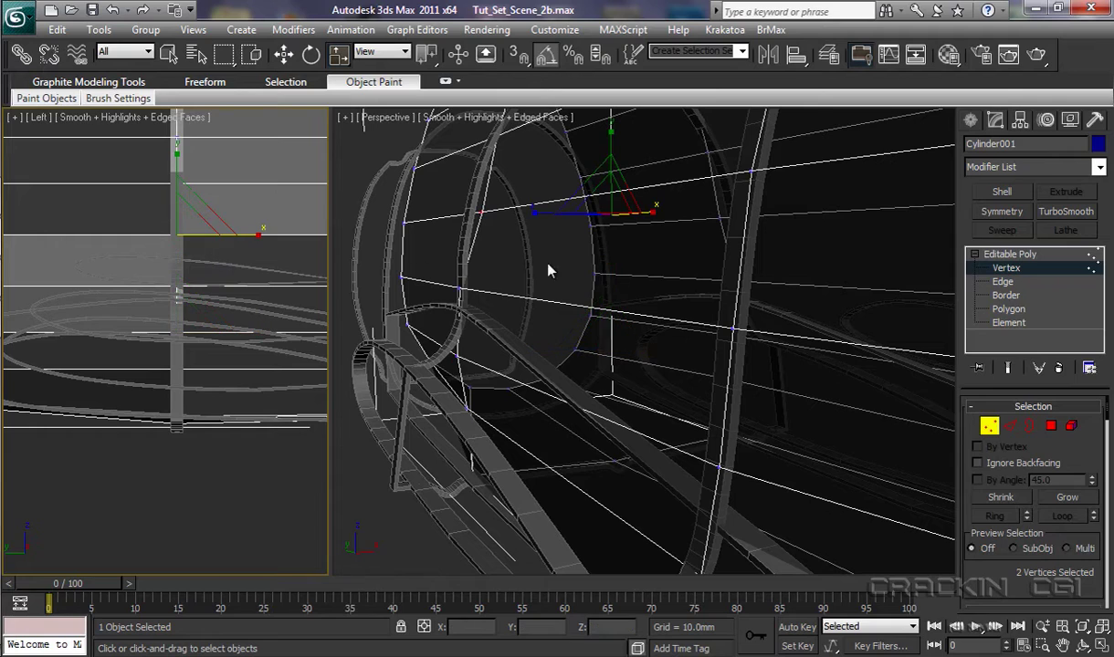
{"action": "left_click", "coordinate": [535, 216]}
{"action": "key", "text": "r"}
{"action": "left_click_drag", "start_coordinate": [531, 216], "coordinate": [529, 216]}
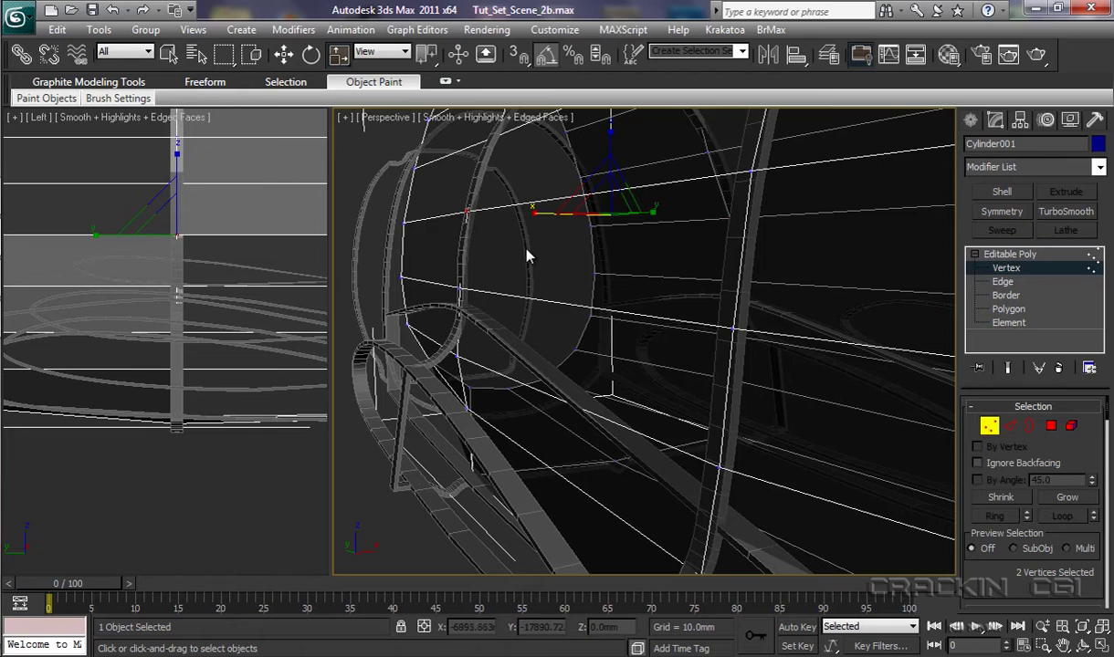
{"action": "middle_click_drag", "start_coordinate": [504, 236], "coordinate": [524, 352]}
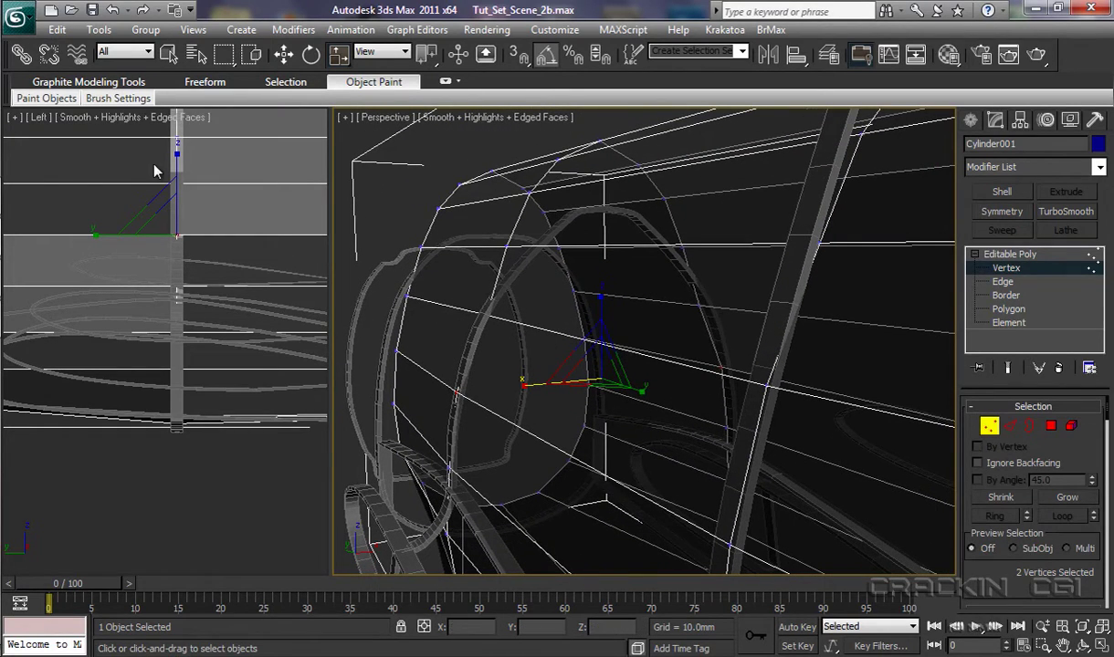
{"action": "left_click_drag", "start_coordinate": [154, 166], "coordinate": [217, 209]}
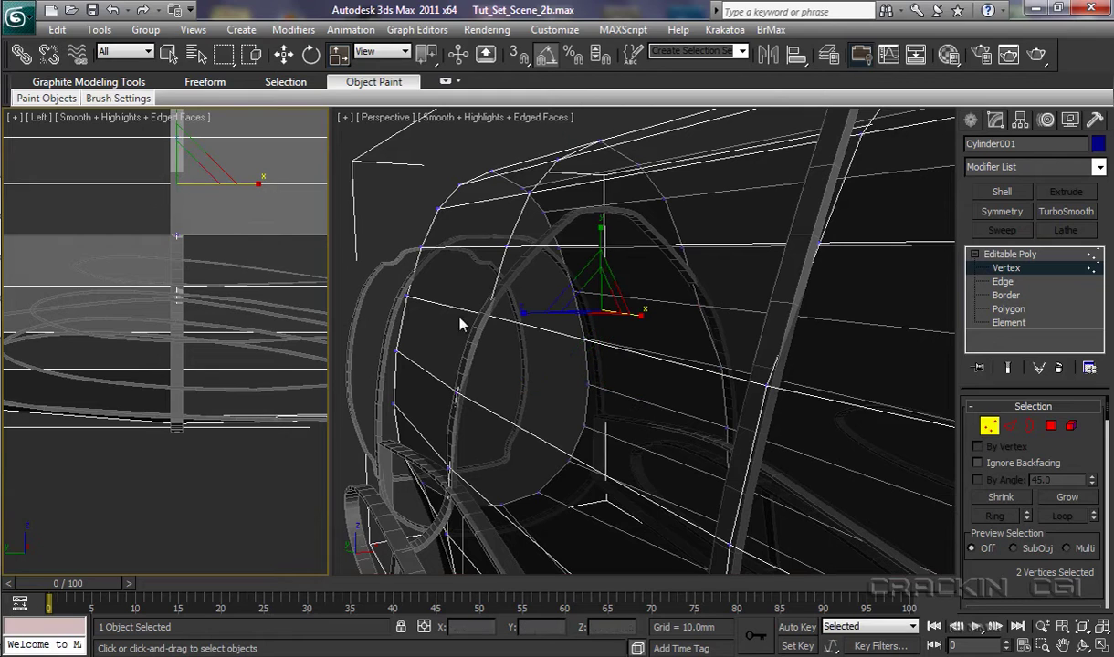
{"action": "right_click", "coordinate": [520, 339]}
{"action": "left_click_drag", "start_coordinate": [520, 313], "coordinate": [518, 313]}
{"action": "key", "text": "w"}
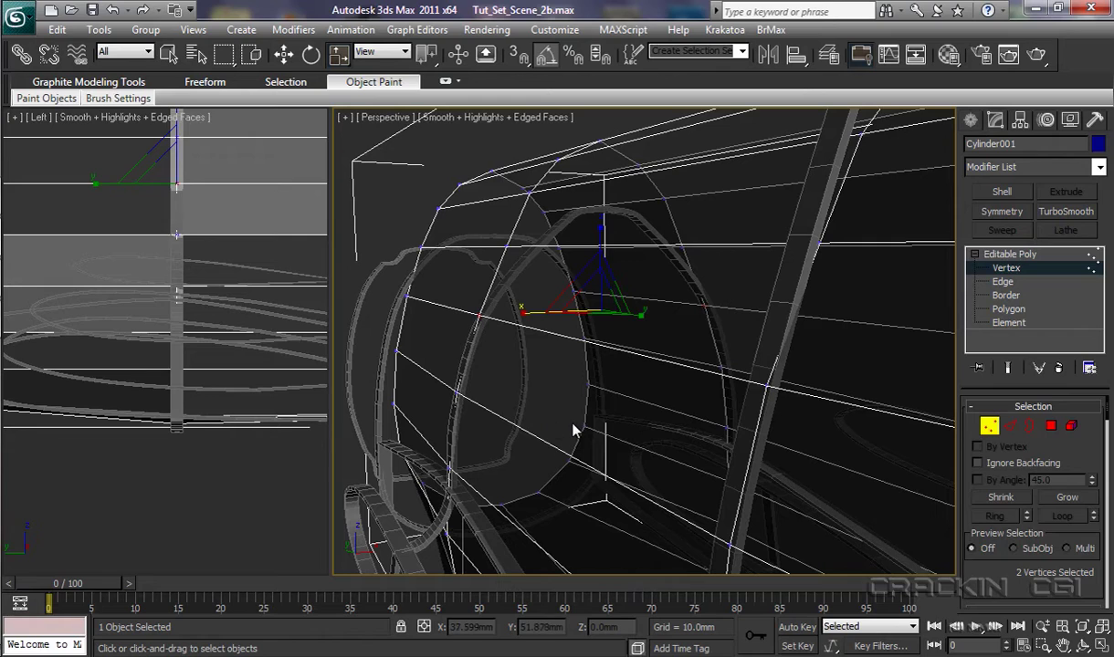
{"action": "middle_click_drag", "start_coordinate": [575, 431], "coordinate": [617, 355]}
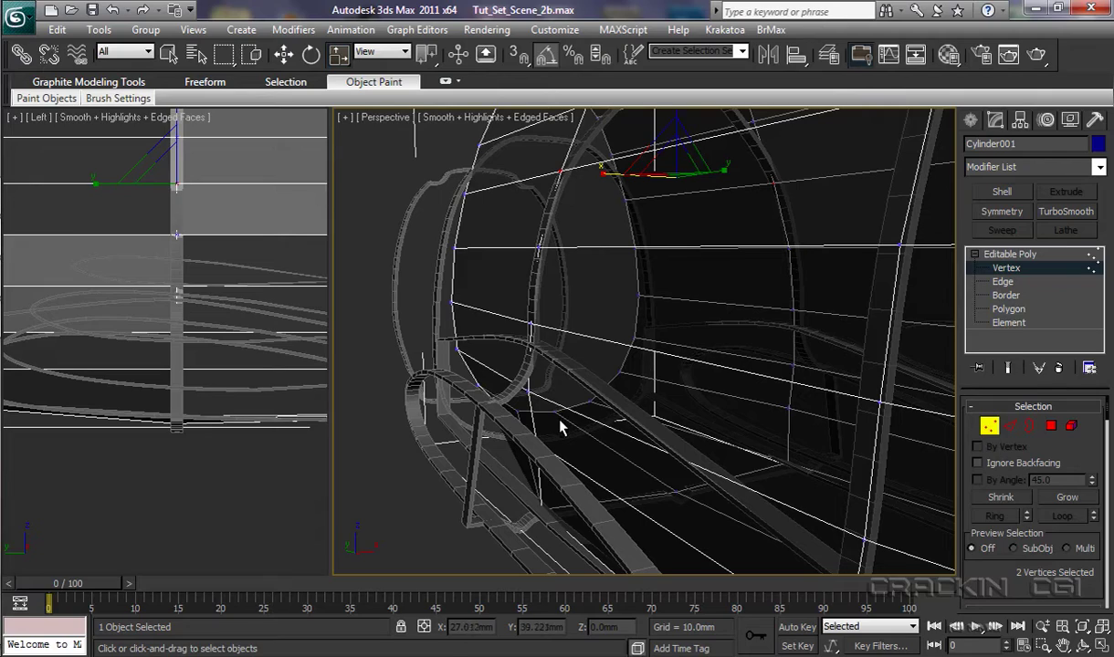
Select the vertex at the fuselage base and lower it slightly on Z
{"action": "scroll", "coordinate": [558, 426], "scroll_direction": "up", "scroll_amount": 4}
{"action": "middle_click_drag", "start_coordinate": [556, 435], "coordinate": [657, 370]}
{"action": "scroll", "coordinate": [694, 401], "scroll_direction": "down", "scroll_amount": 2}
{"action": "middle_click_drag", "start_coordinate": [685, 398], "coordinate": [682, 378]}
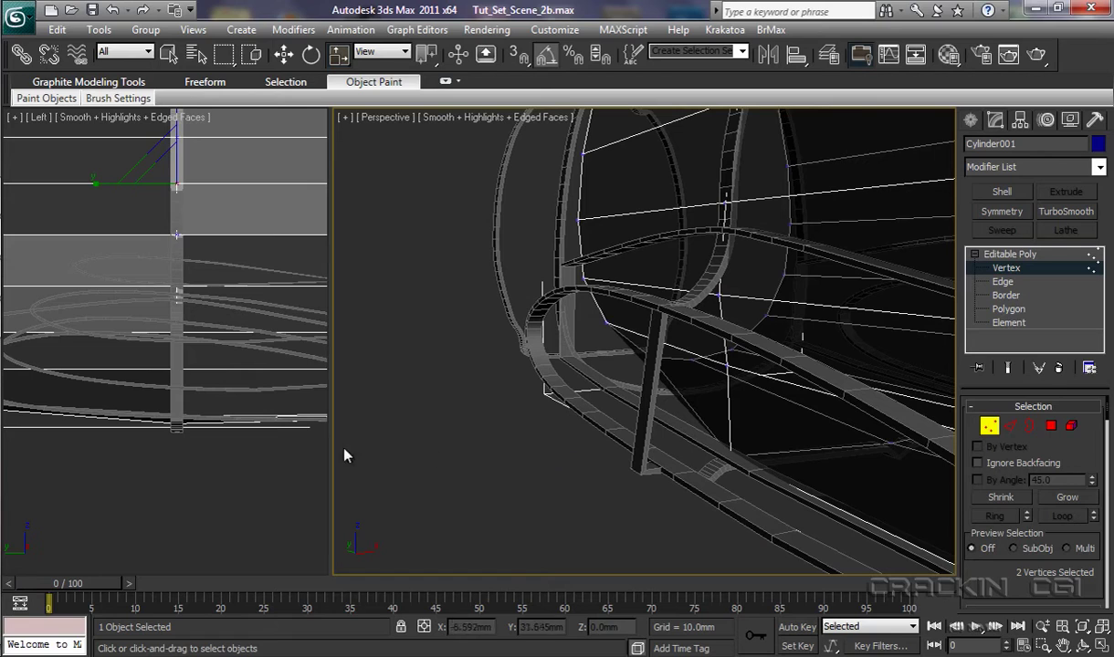
{"action": "right_click", "coordinate": [194, 481]}
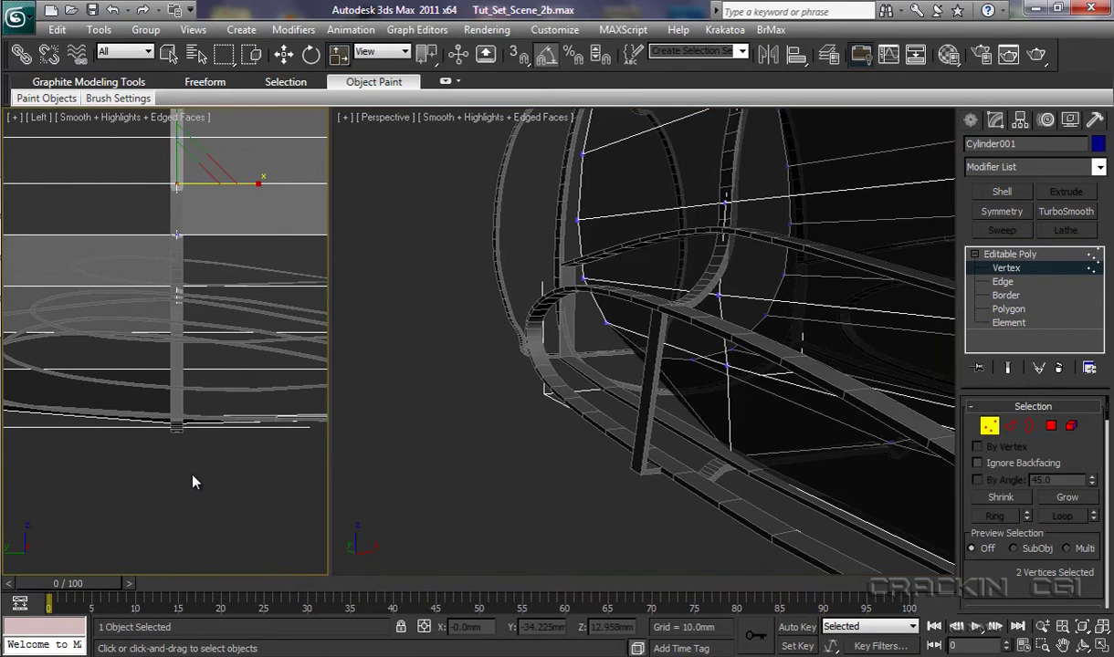
{"action": "middle_click_drag", "start_coordinate": [192, 480], "coordinate": [350, 482]}
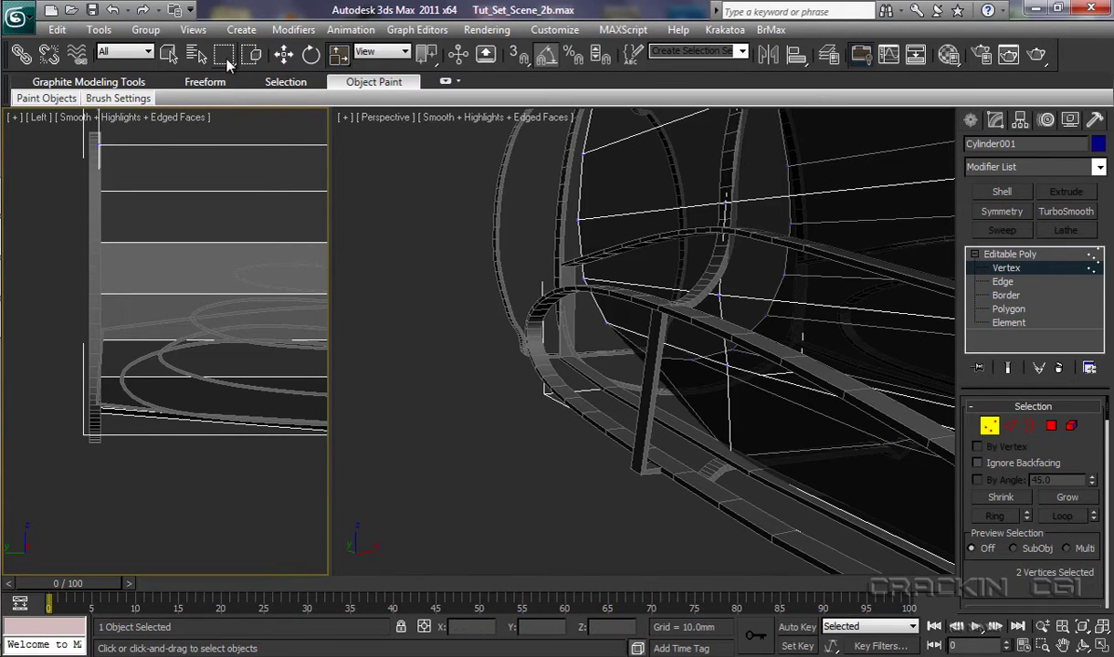
{"action": "left_click", "coordinate": [283, 54]}
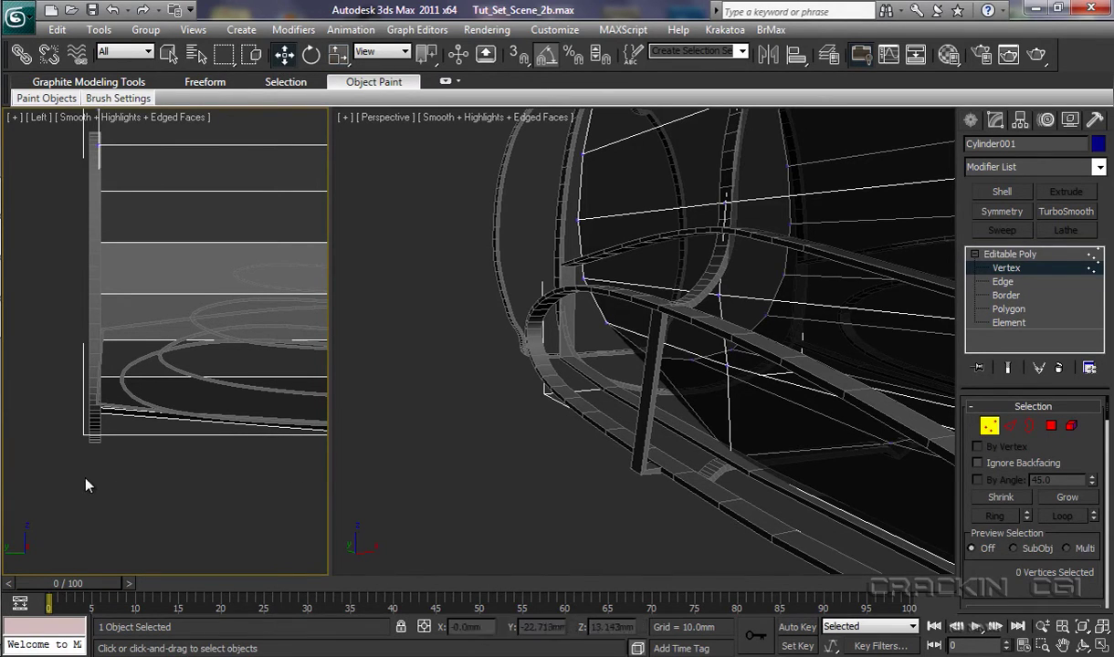
{"action": "left_click_drag", "start_coordinate": [85, 426], "coordinate": [112, 411]}
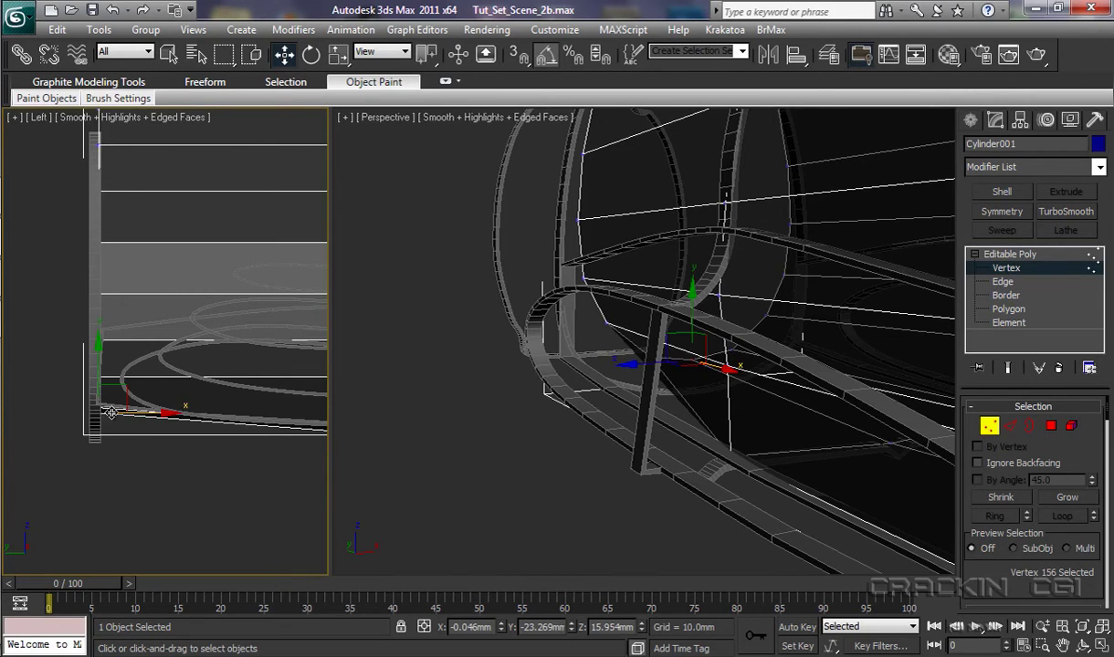
{"action": "right_click", "coordinate": [692, 295]}
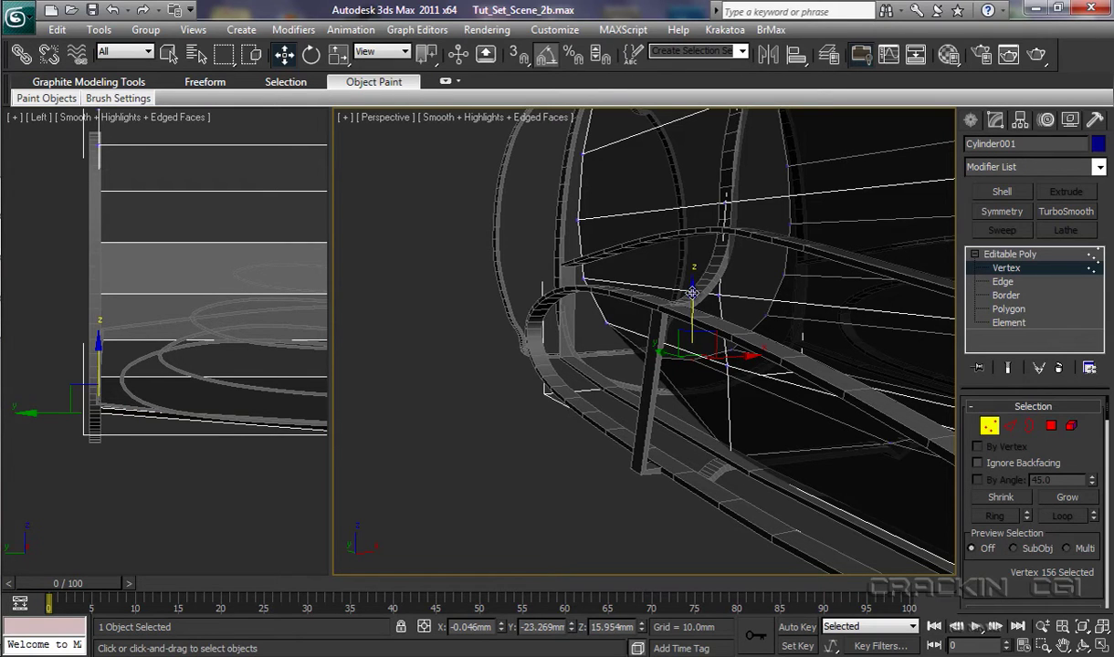
{"action": "left_click_drag", "start_coordinate": [692, 293], "coordinate": [697, 356]}
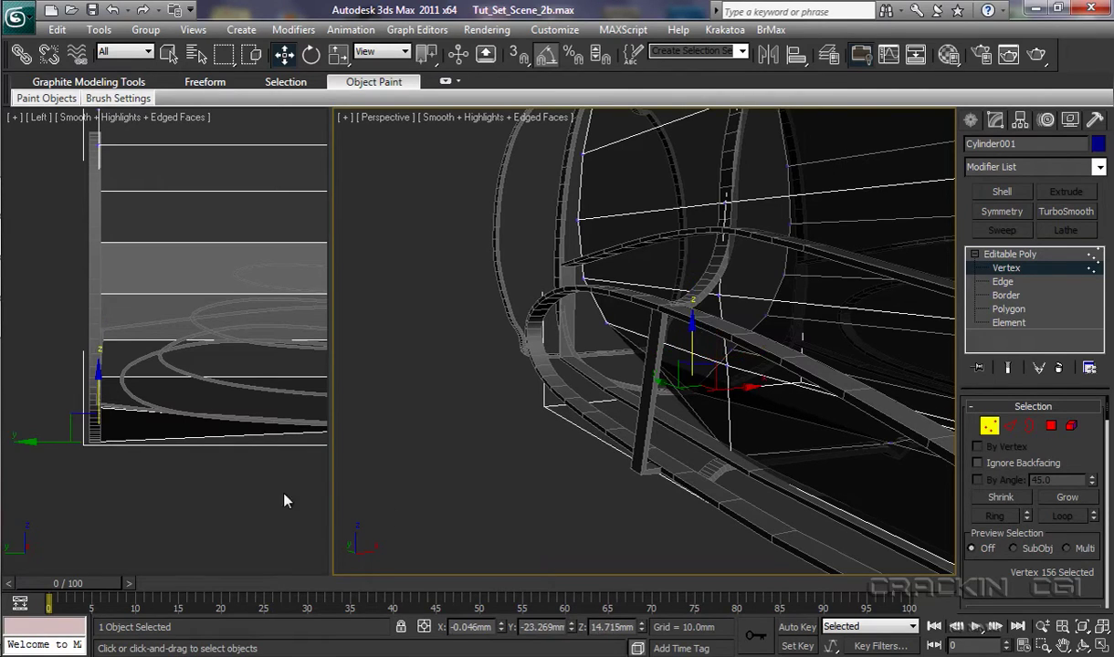
Lower the pair of base vertices and scale them to about 177% along X
{"action": "left_click_drag", "start_coordinate": [59, 388], "coordinate": [127, 423]}
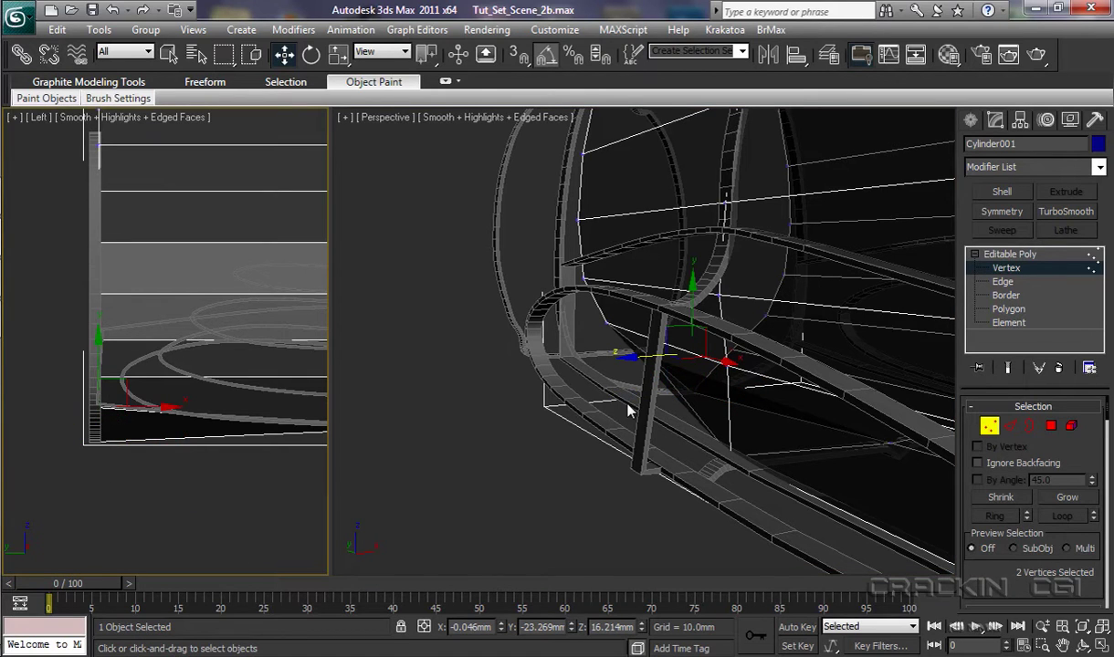
{"action": "left_click", "coordinate": [692, 292]}
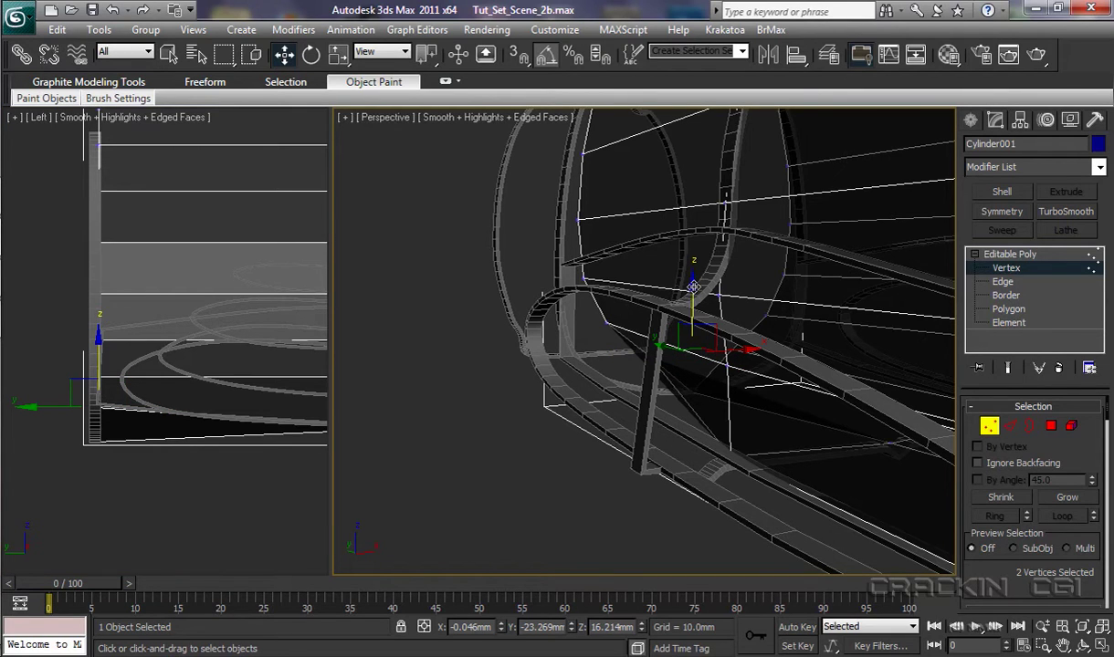
{"action": "left_click_drag", "start_coordinate": [694, 288], "coordinate": [654, 354]}
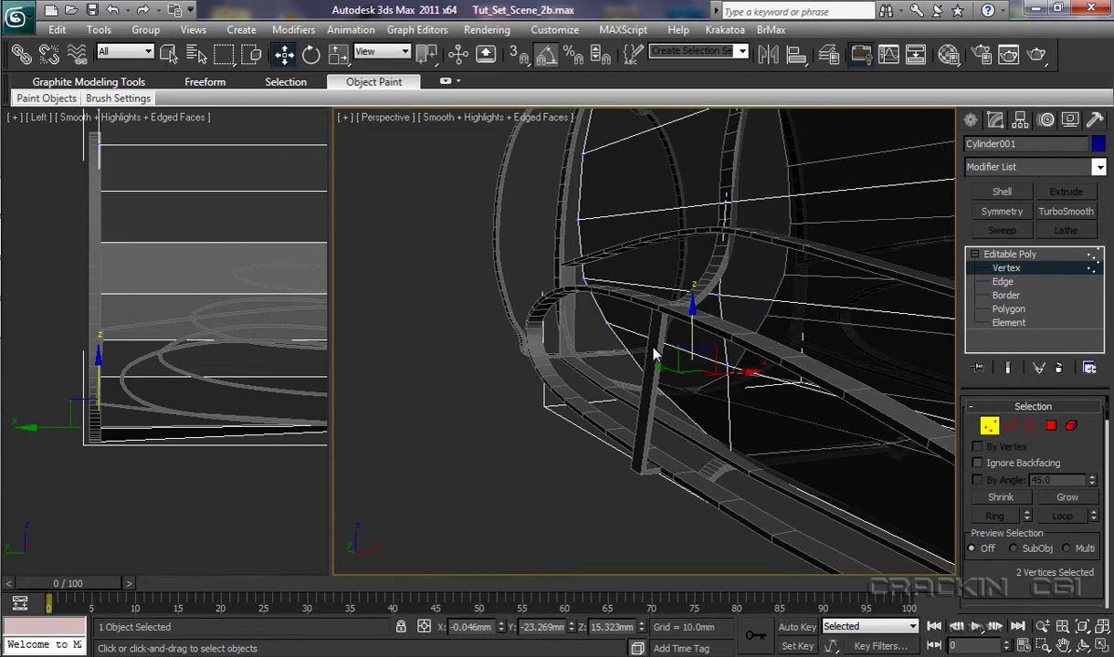
{"action": "key", "text": "r"}
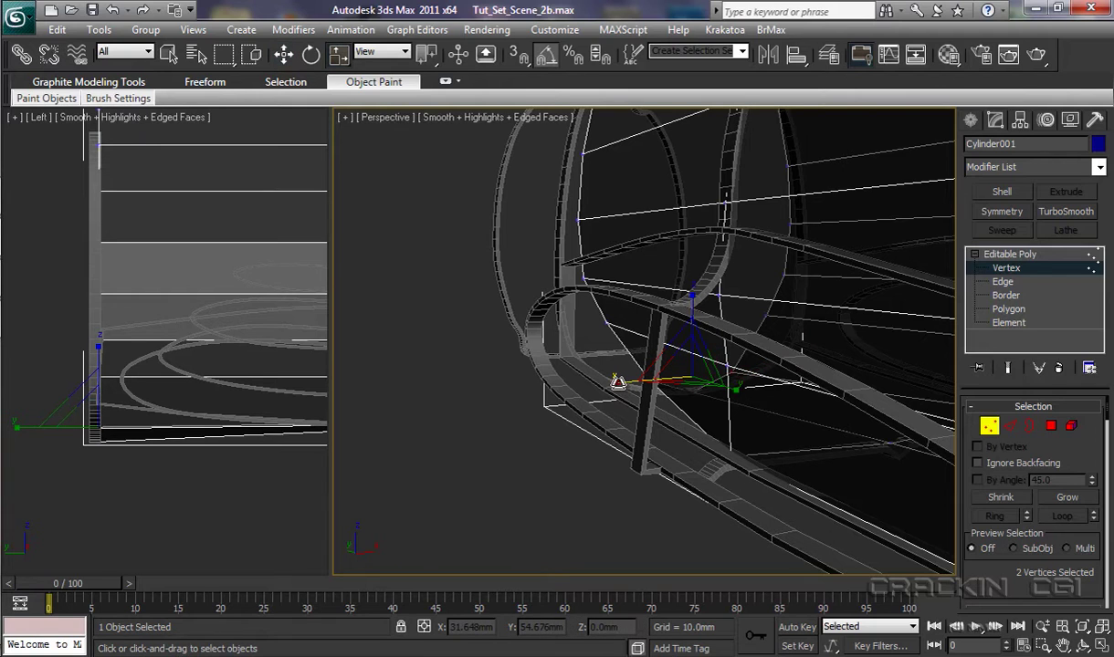
{"action": "left_click_drag", "start_coordinate": [618, 382], "coordinate": [574, 392]}
{"action": "middle_click_drag", "start_coordinate": [581, 398], "coordinate": [536, 400], "text": "alt"}
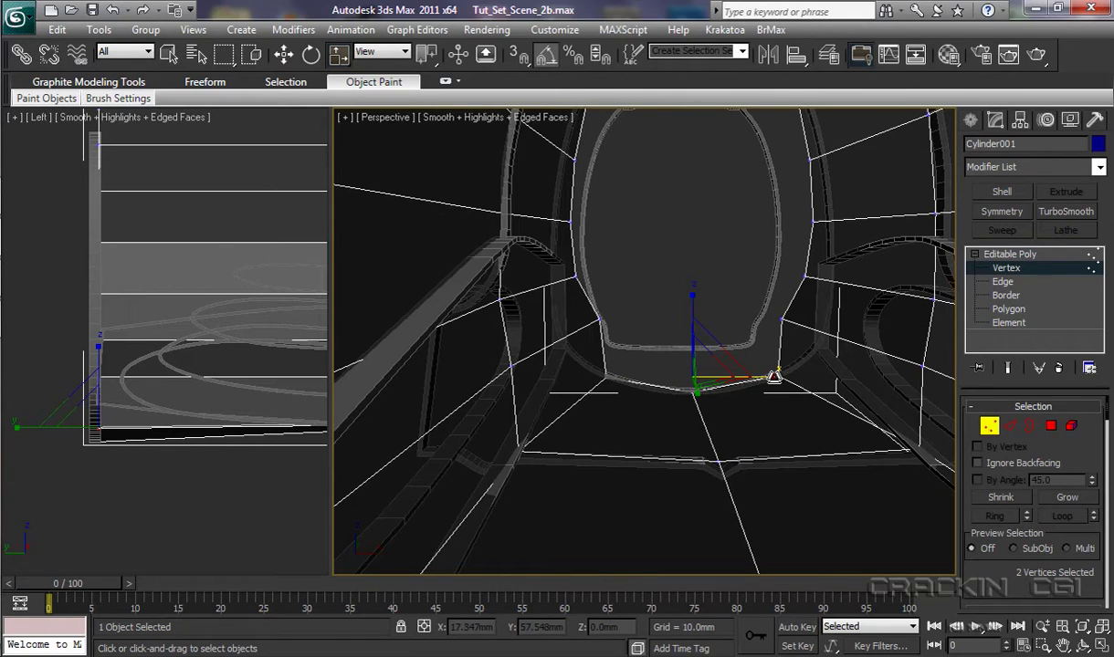
Scale the next two vertex pairs up the ring to 112% and 120% along X
{"action": "mouse_move", "coordinate": [777, 377]}
{"action": "left_mouse_down"}
{"action": "mouse_move", "coordinate": [763, 378]}
{"action": "mouse_move", "coordinate": [773, 380]}
{"action": "left_mouse_up"}
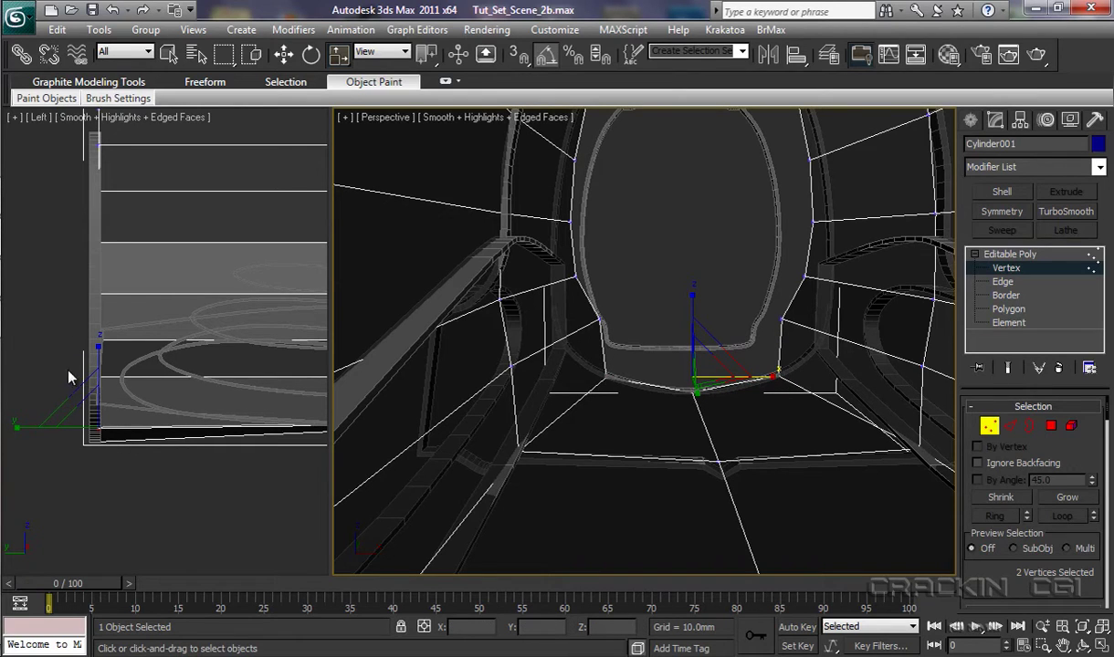
{"action": "left_click_drag", "start_coordinate": [59, 370], "coordinate": [125, 395]}
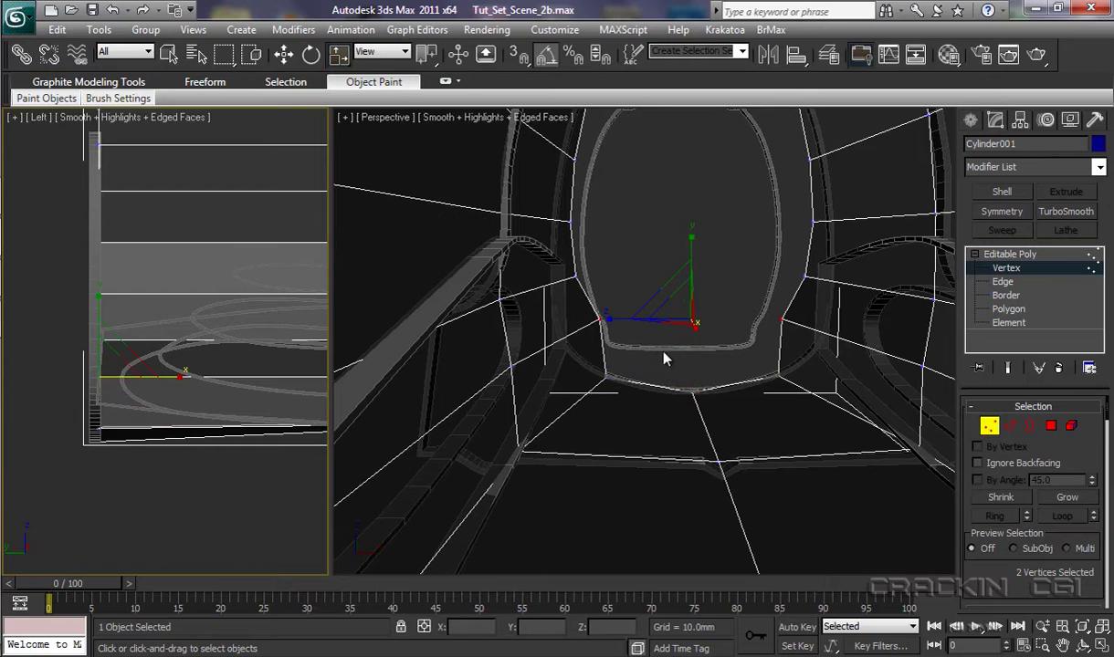
{"action": "right_click", "coordinate": [612, 324]}
{"action": "left_click_drag", "start_coordinate": [774, 319], "coordinate": [804, 340]}
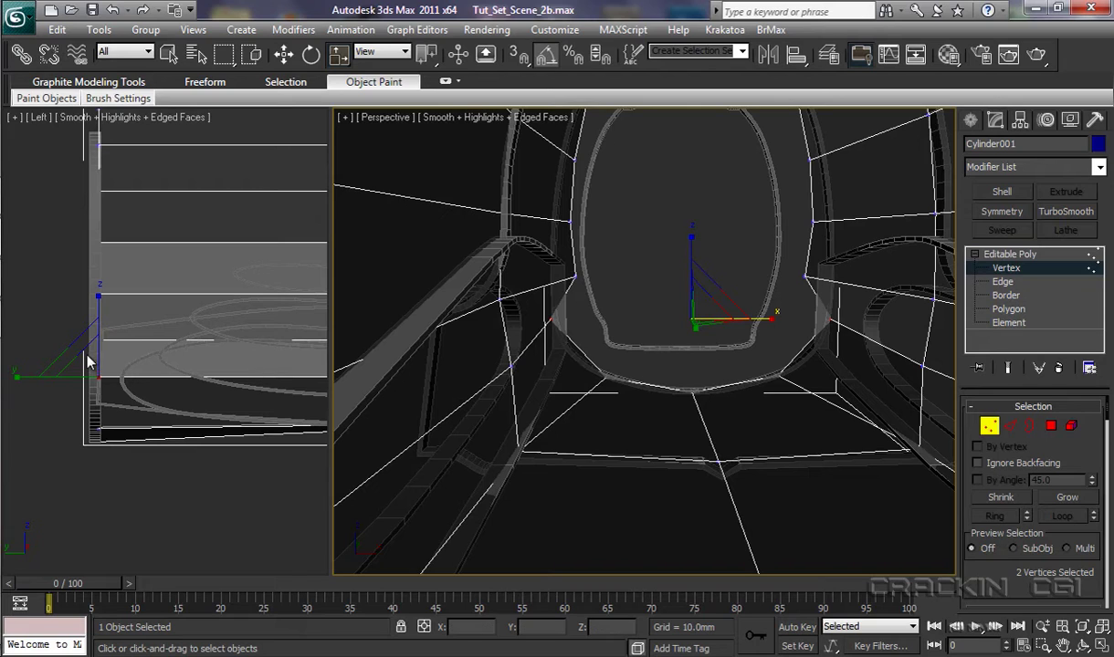
{"action": "left_click_drag", "start_coordinate": [61, 325], "coordinate": [130, 355]}
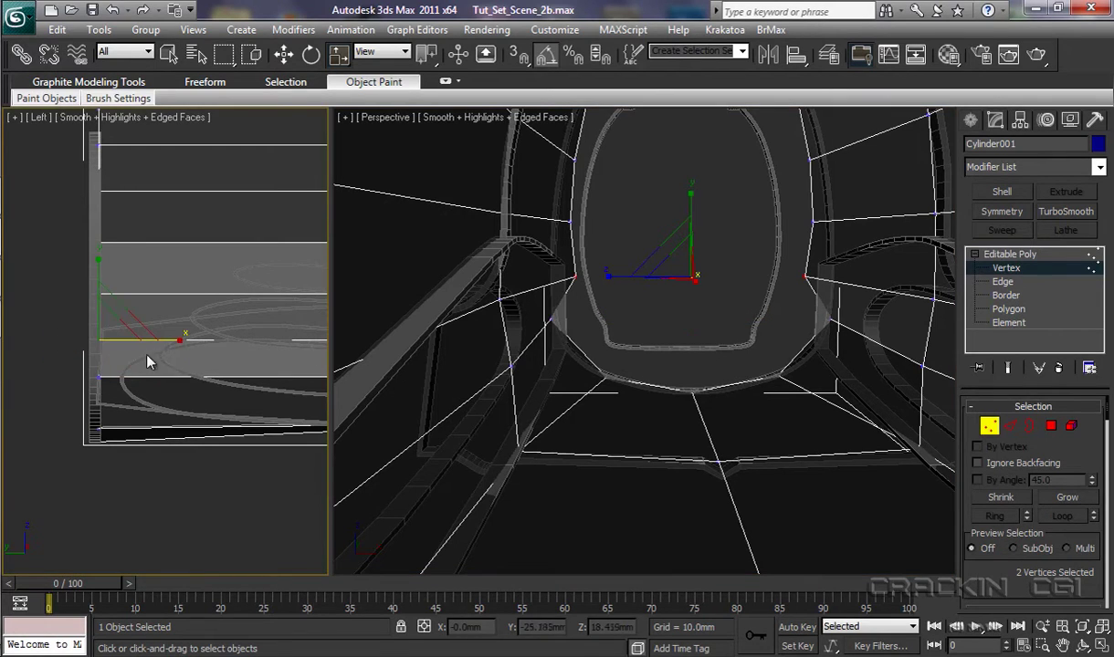
{"action": "right_click", "coordinate": [608, 293]}
{"action": "left_click_drag", "start_coordinate": [772, 275], "coordinate": [785, 277]}
Scale the vertex pair on the next row up to 116% along X
{"action": "middle_click_drag", "start_coordinate": [703, 326], "coordinate": [753, 339], "text": "alt"}
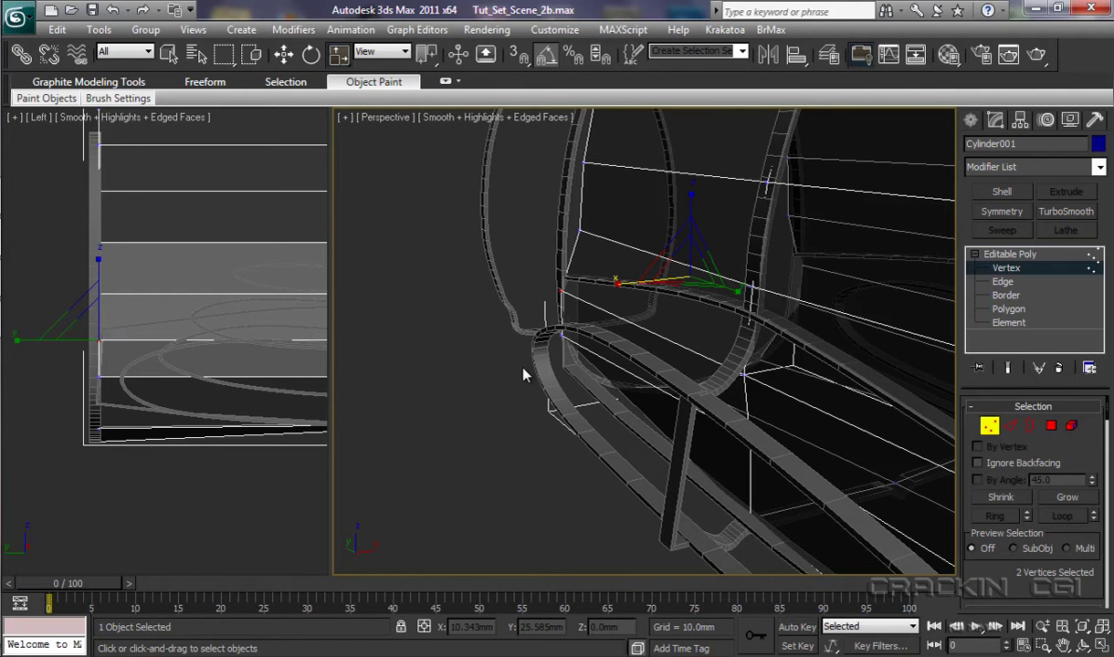
{"action": "middle_click_drag", "start_coordinate": [524, 374], "coordinate": [500, 435]}
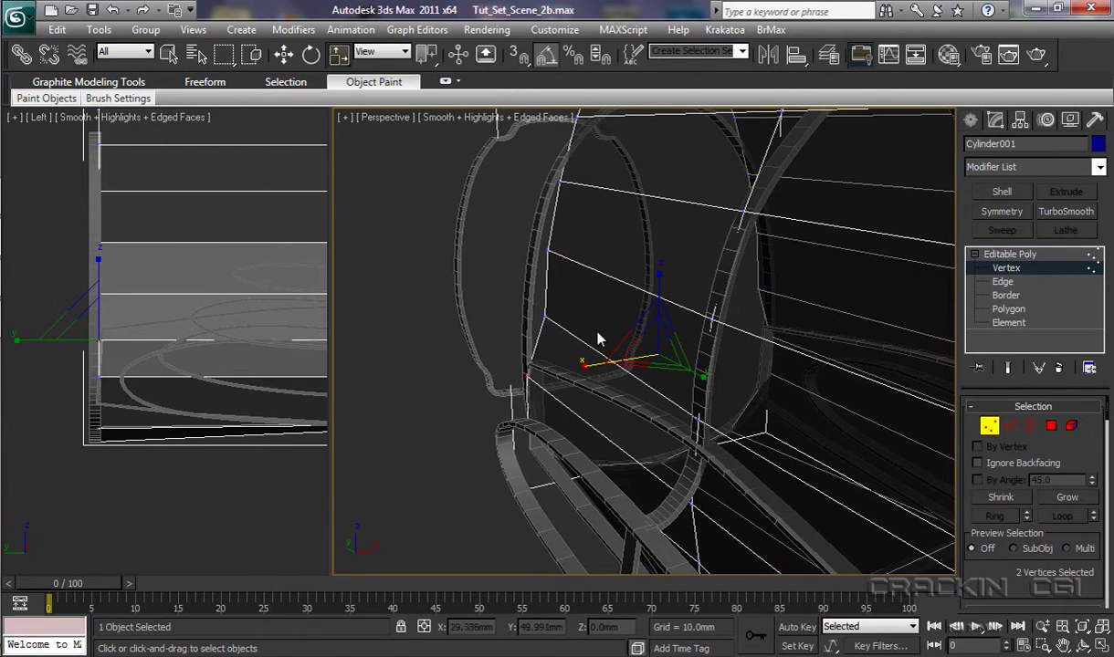
{"action": "right_click", "coordinate": [71, 288]}
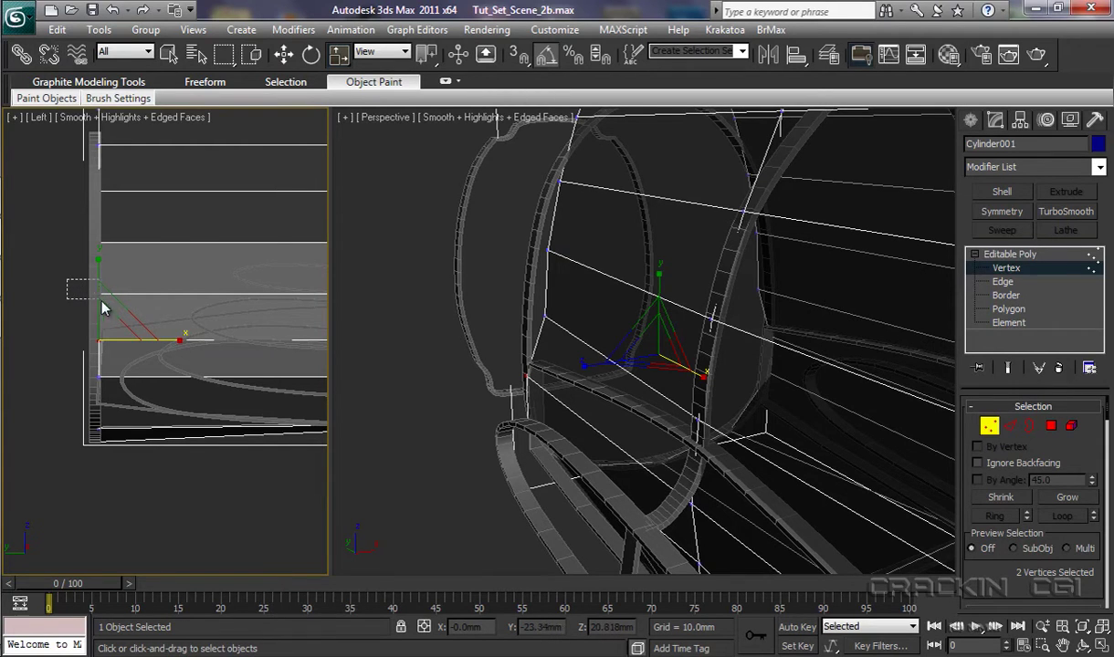
{"action": "left_click_drag", "start_coordinate": [64, 287], "coordinate": [113, 298]}
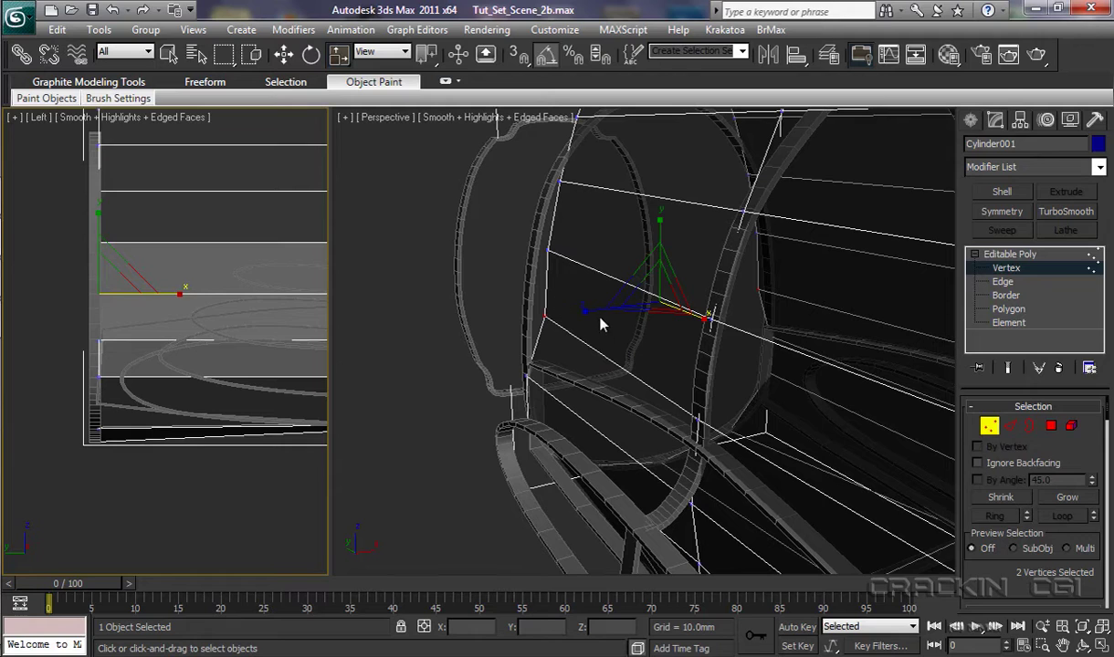
{"action": "right_click", "coordinate": [568, 298]}
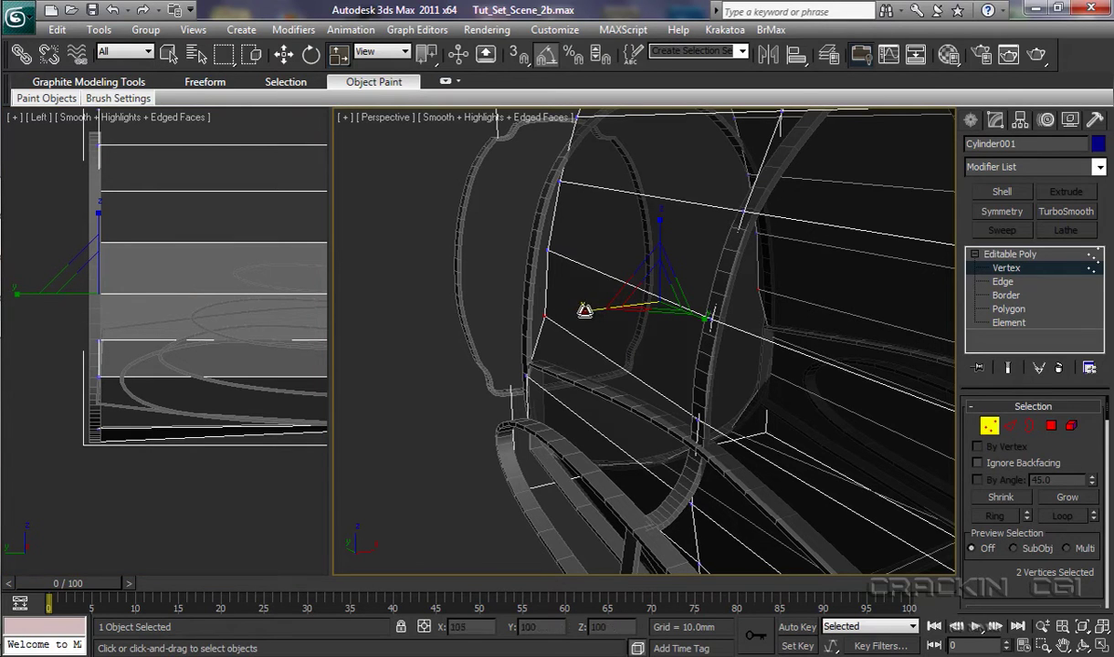
{"action": "left_click_drag", "start_coordinate": [584, 311], "coordinate": [579, 313]}
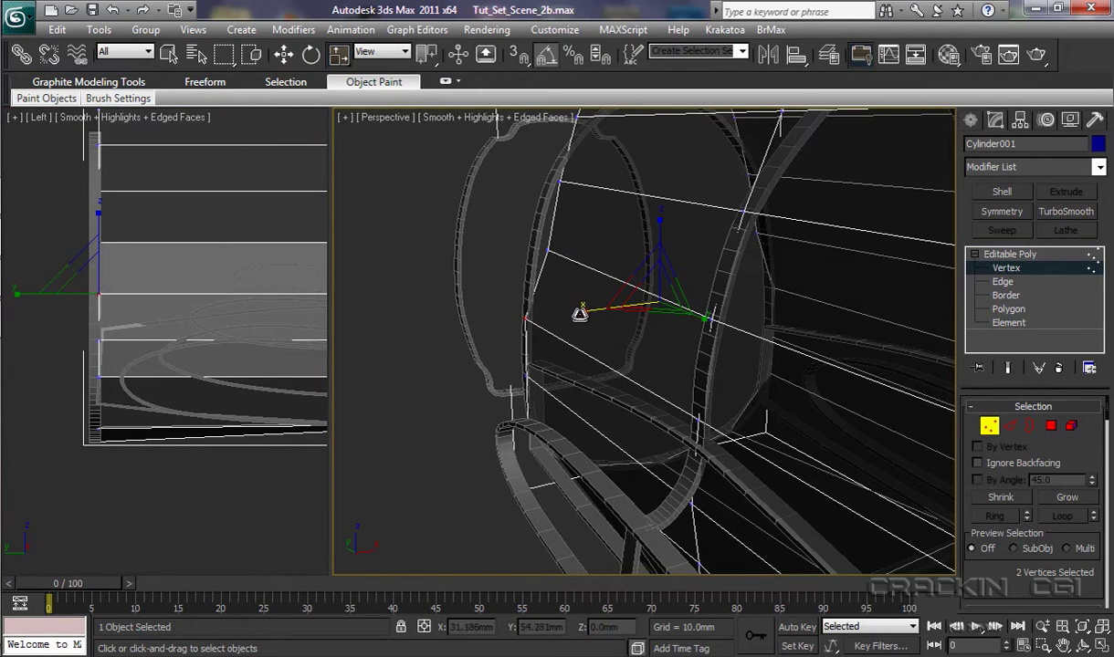
Widen the top vertex pair to 116% and the next pair higher to about 112% along X
{"action": "right_click", "coordinate": [65, 214]}
{"action": "left_click_drag", "start_coordinate": [67, 225], "coordinate": [121, 261]}
{"action": "right_click", "coordinate": [589, 249]}
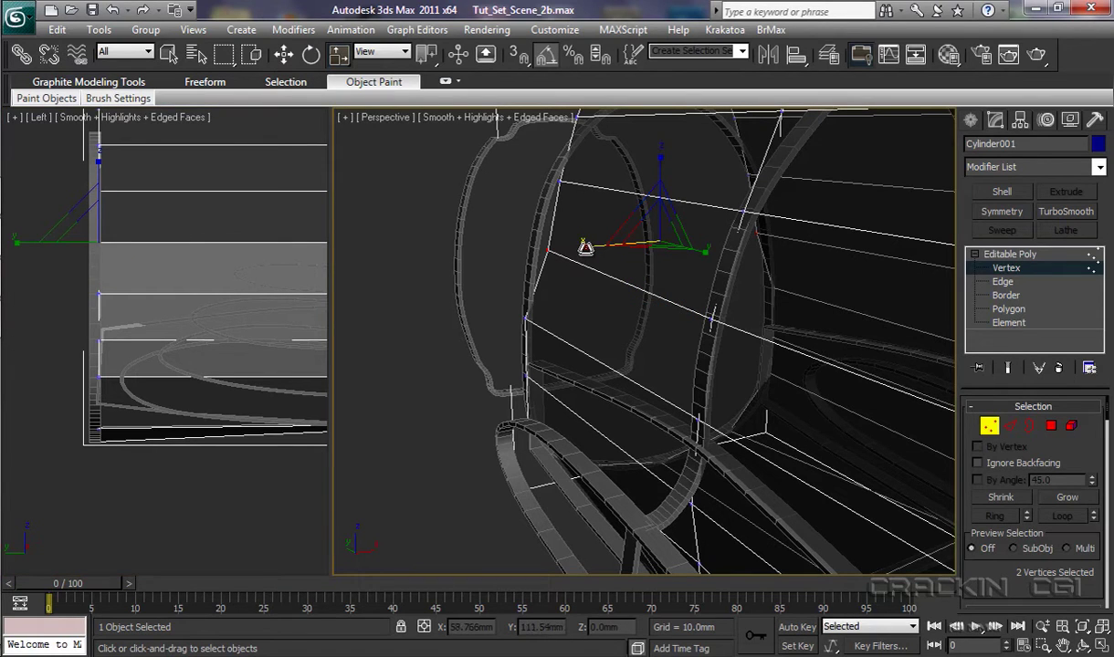
{"action": "left_click_drag", "start_coordinate": [586, 249], "coordinate": [579, 256]}
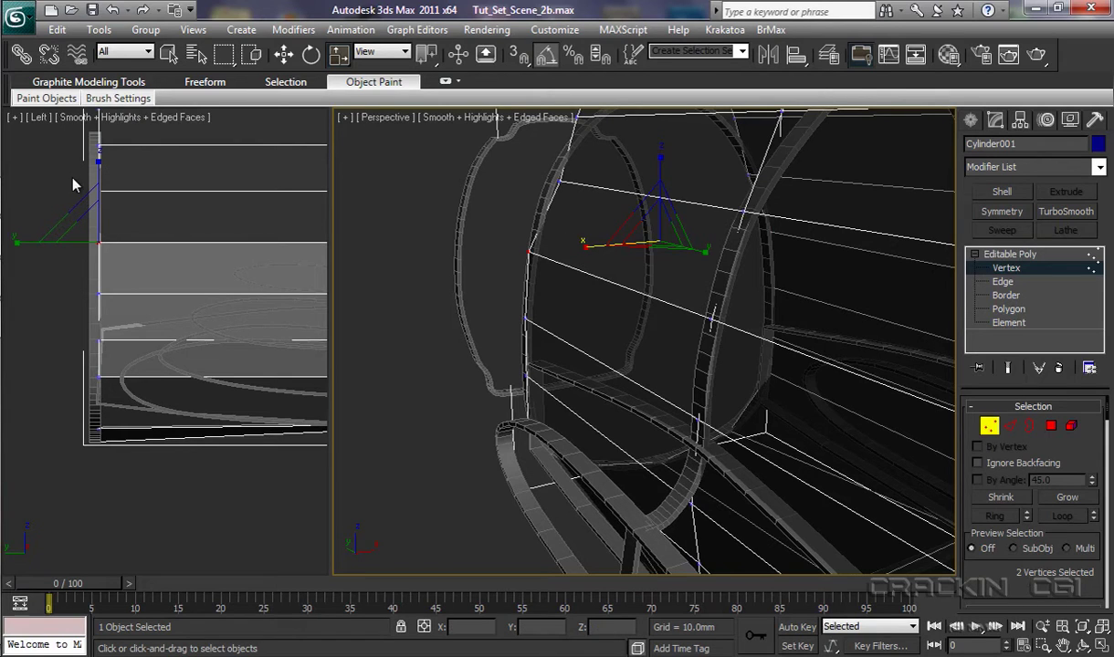
{"action": "left_click_drag", "start_coordinate": [70, 186], "coordinate": [122, 207]}
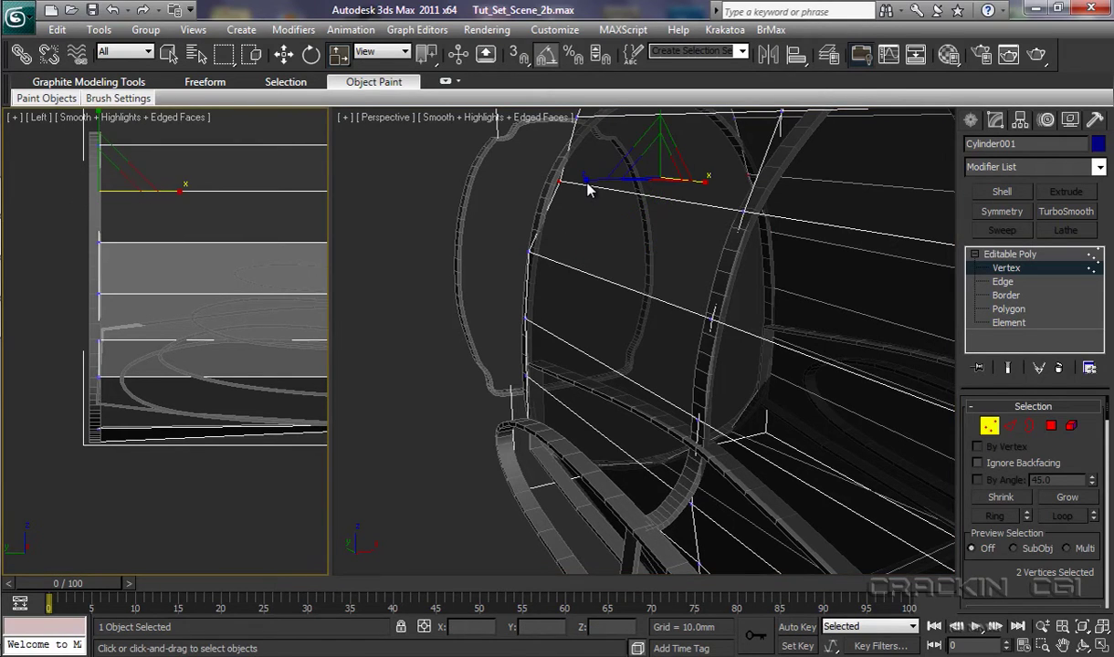
{"action": "left_click_drag", "start_coordinate": [581, 179], "coordinate": [578, 180]}
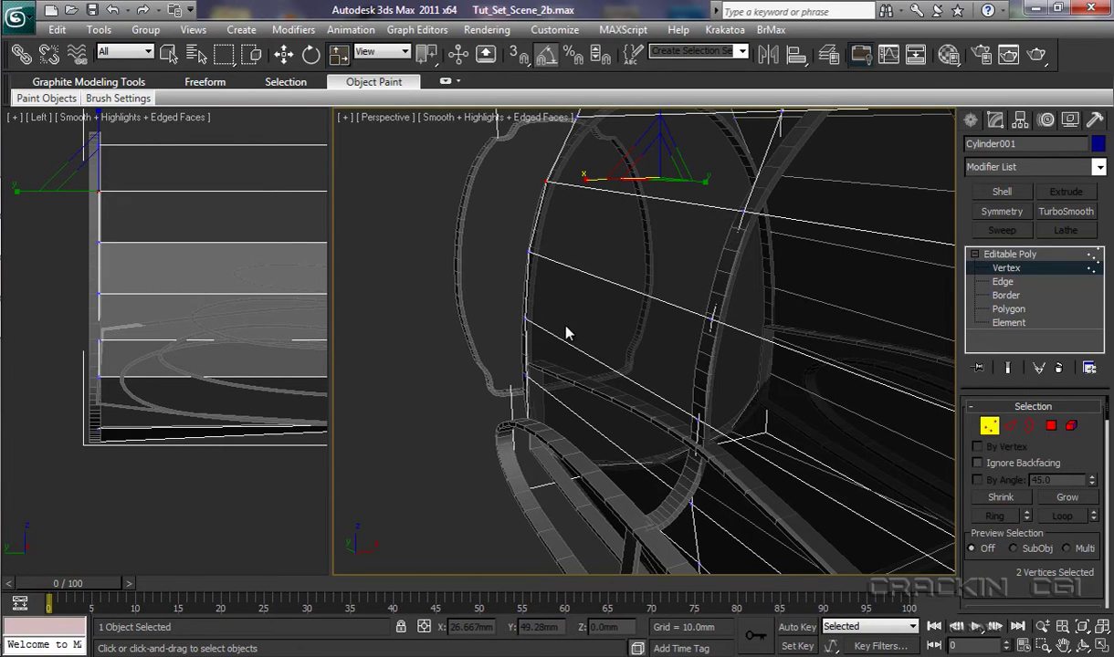
{"action": "key", "text": "r"}
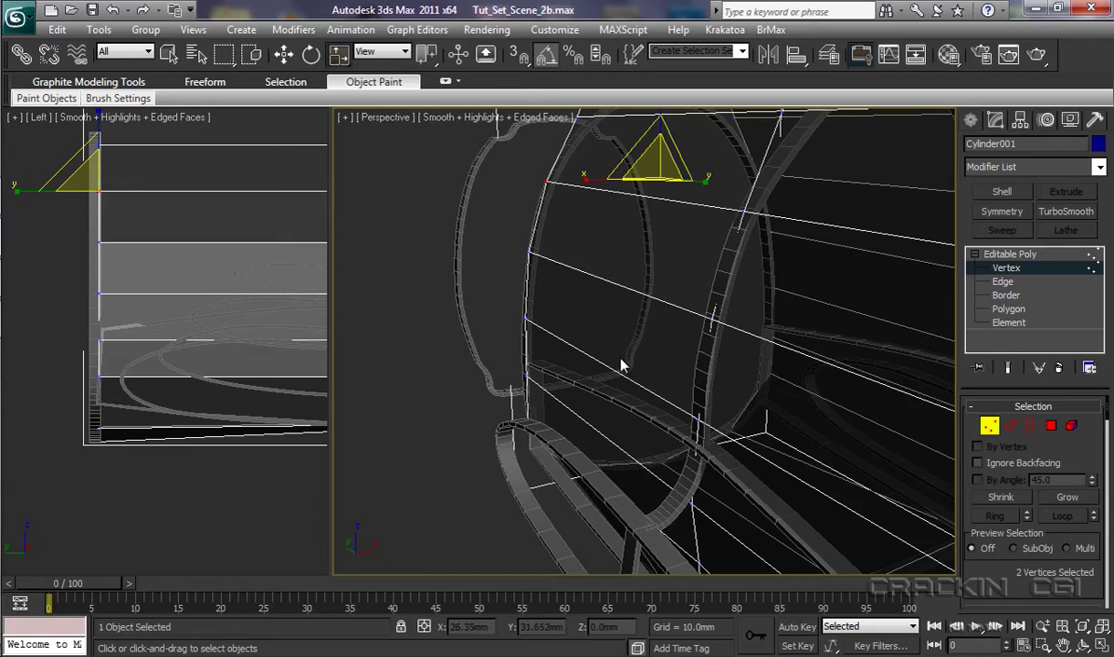
Orbit, zoom and pan the Perspective view to look front-on into the fuselage rings
{"action": "middle_click_drag", "start_coordinate": [637, 365], "coordinate": [890, 365], "text": "alt"}
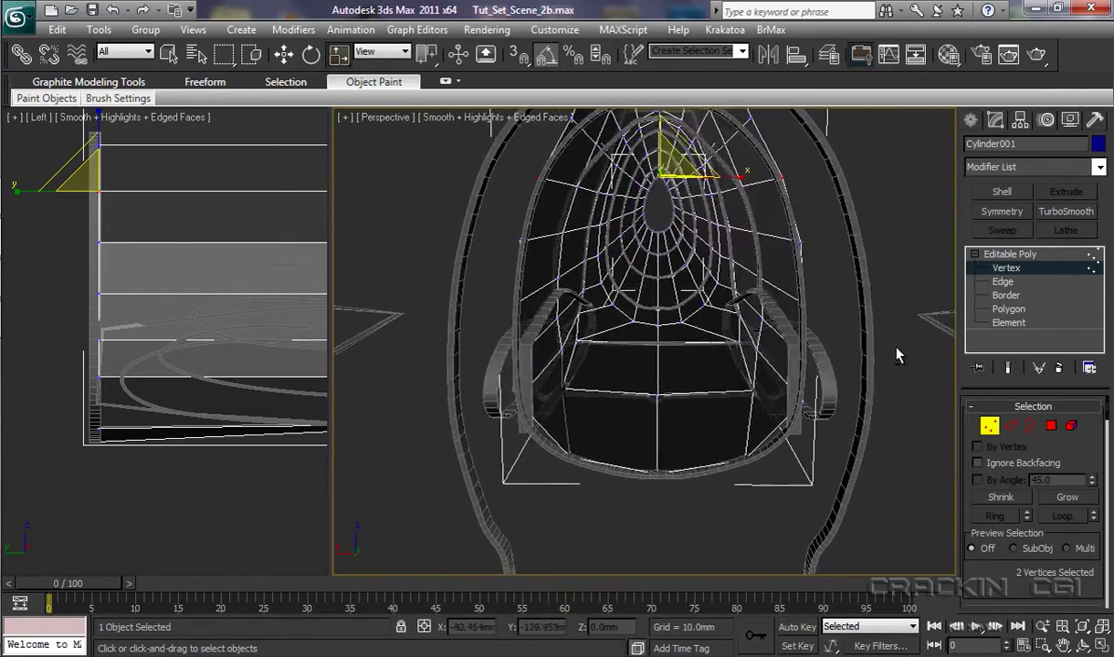
{"action": "middle_click_drag", "start_coordinate": [897, 355], "coordinate": [899, 350], "text": "alt"}
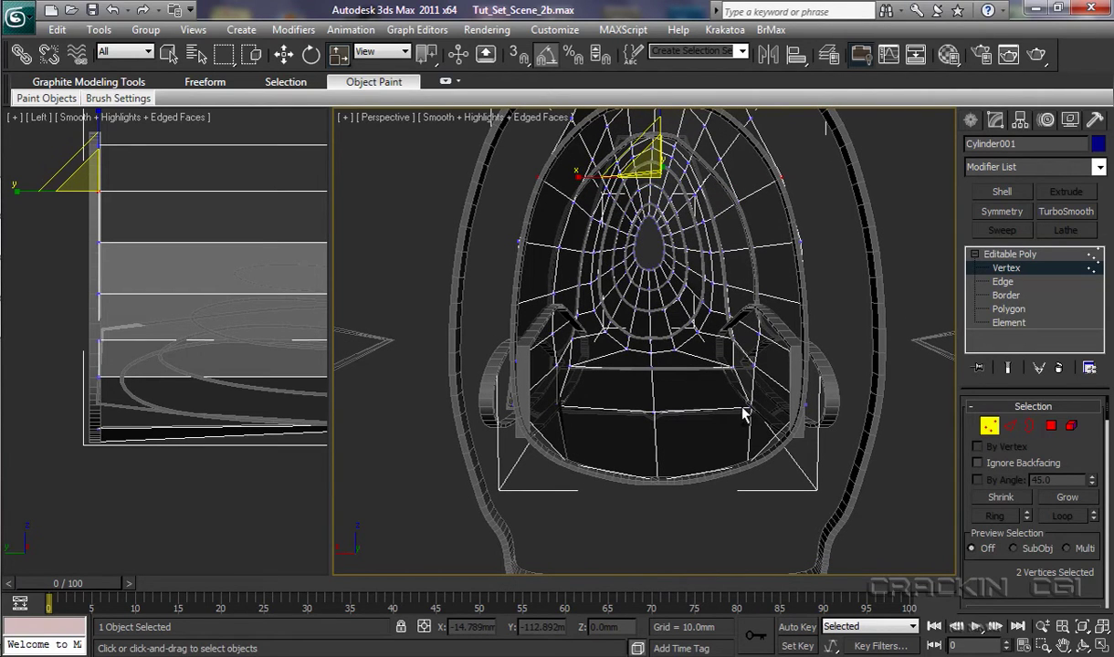
{"action": "middle_click_drag", "start_coordinate": [723, 418], "coordinate": [729, 388], "text": "ctrl+alt"}
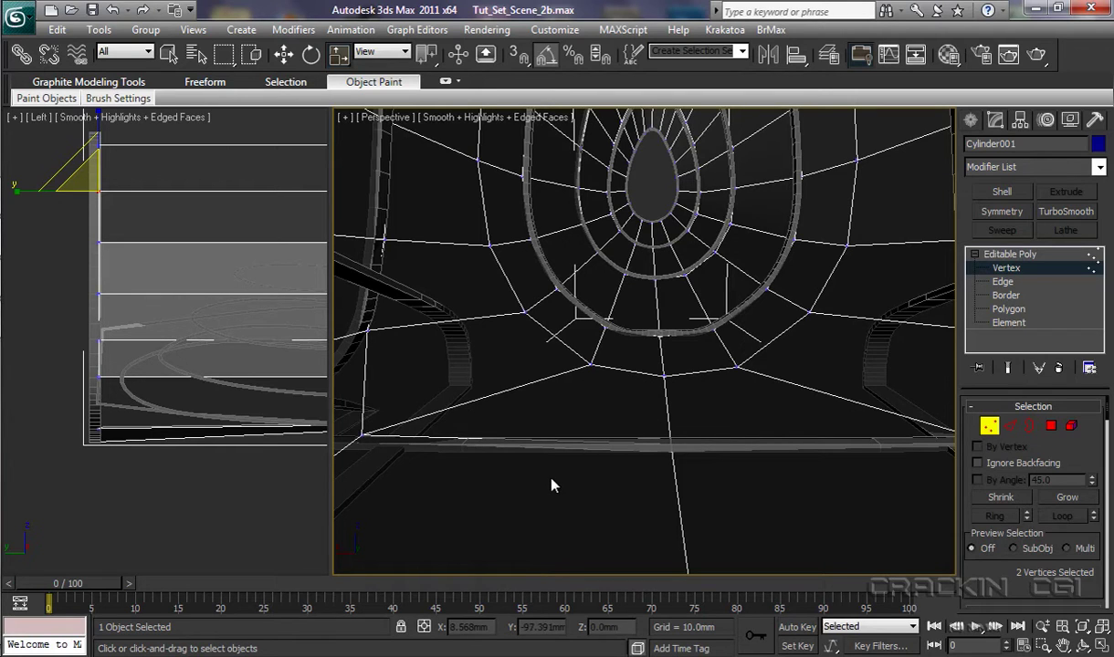
{"action": "scroll", "coordinate": [552, 484], "scroll_direction": "up", "scroll_amount": 2}
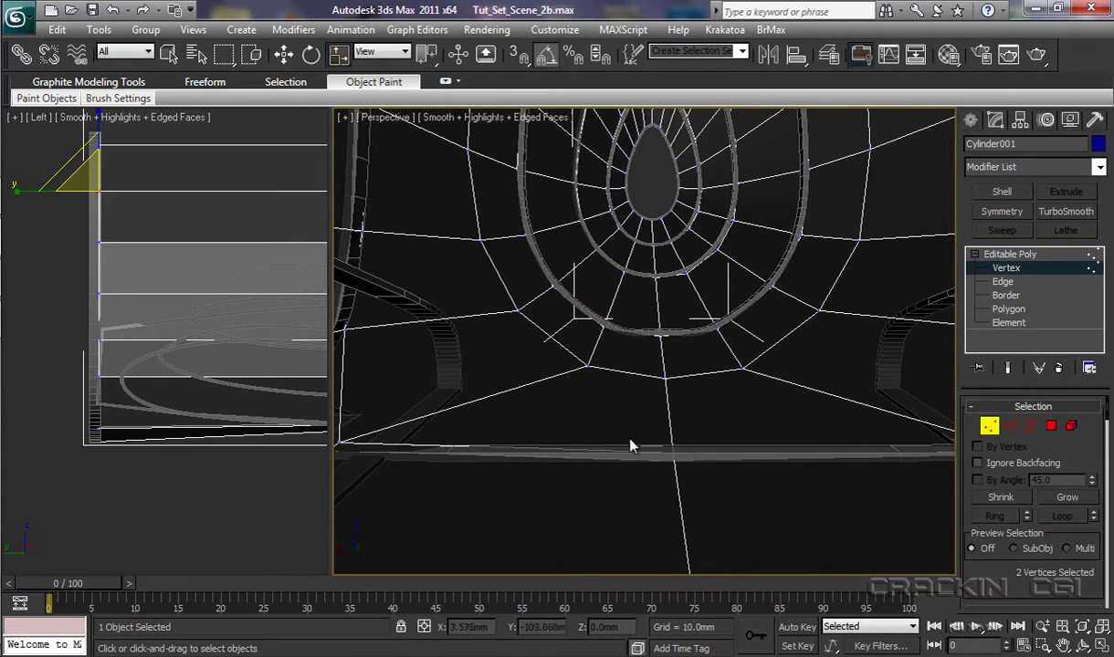
{"action": "middle_click_drag", "start_coordinate": [652, 412], "coordinate": [638, 516]}
{"action": "middle_click_drag", "start_coordinate": [678, 467], "coordinate": [680, 503]}
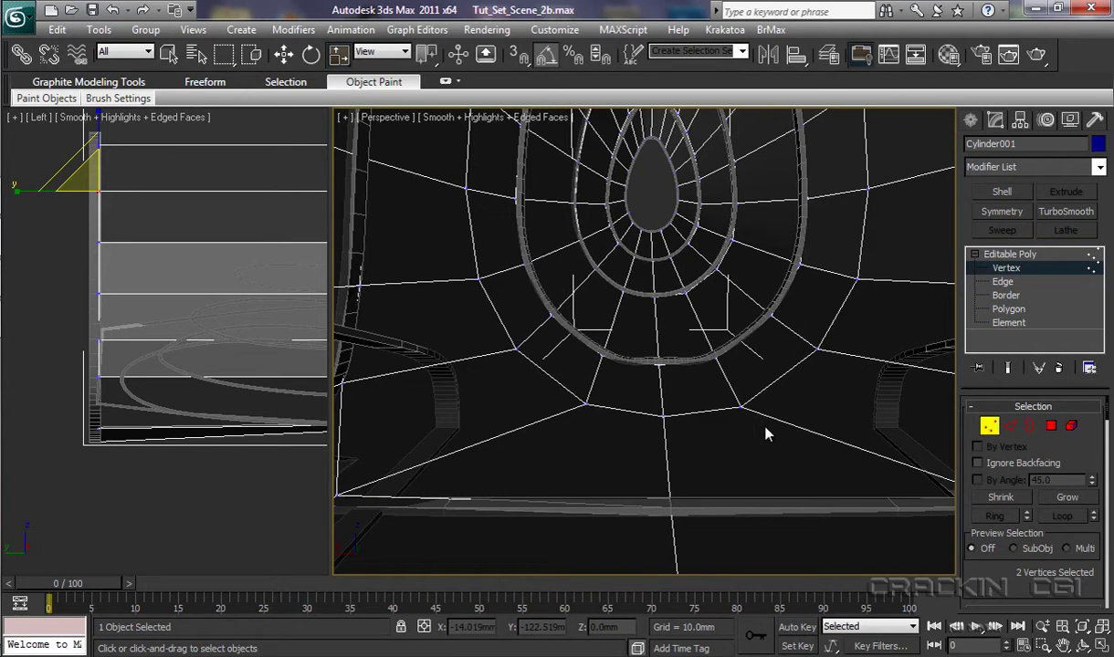
Nudge a lower vertex into place and spread the two lower vertices apart along X
{"action": "middle_click_drag", "start_coordinate": [214, 490], "coordinate": [139, 502]}
{"action": "middle_click_drag", "start_coordinate": [260, 502], "coordinate": [94, 511]}
{"action": "middle_click_drag", "start_coordinate": [242, 510], "coordinate": [148, 445]}
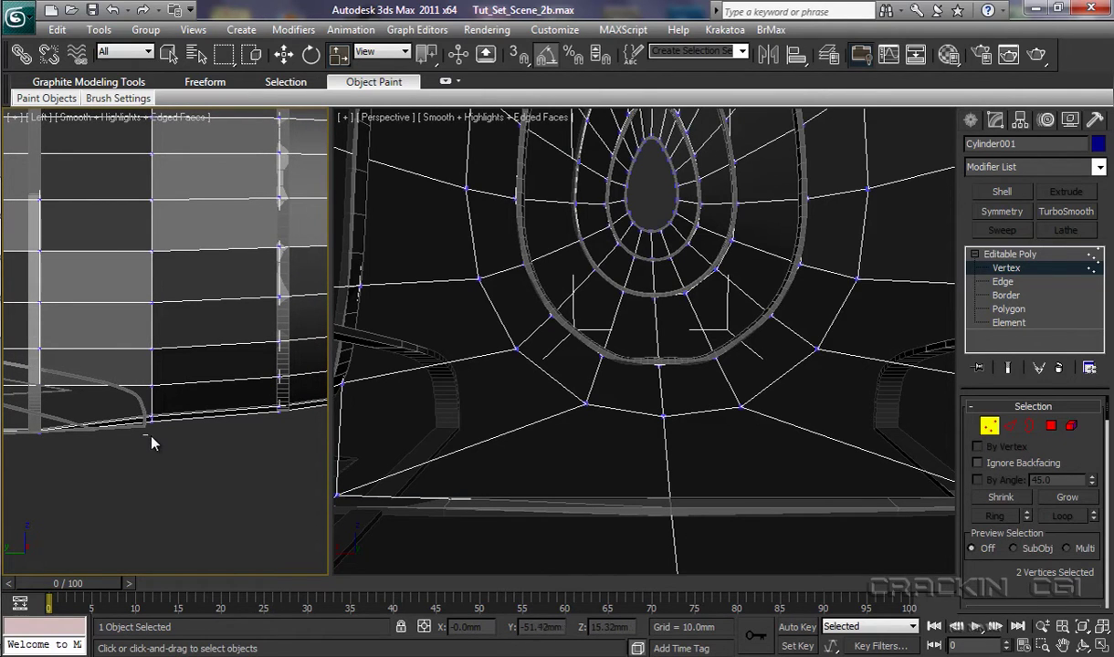
{"action": "left_click_drag", "start_coordinate": [157, 431], "coordinate": [157, 428]}
{"action": "mouse_move", "coordinate": [157, 426]}
{"action": "left_mouse_down"}
{"action": "mouse_move", "coordinate": [159, 448]}
{"action": "mouse_move", "coordinate": [161, 410]}
{"action": "mouse_move", "coordinate": [144, 424]}
{"action": "left_mouse_up"}
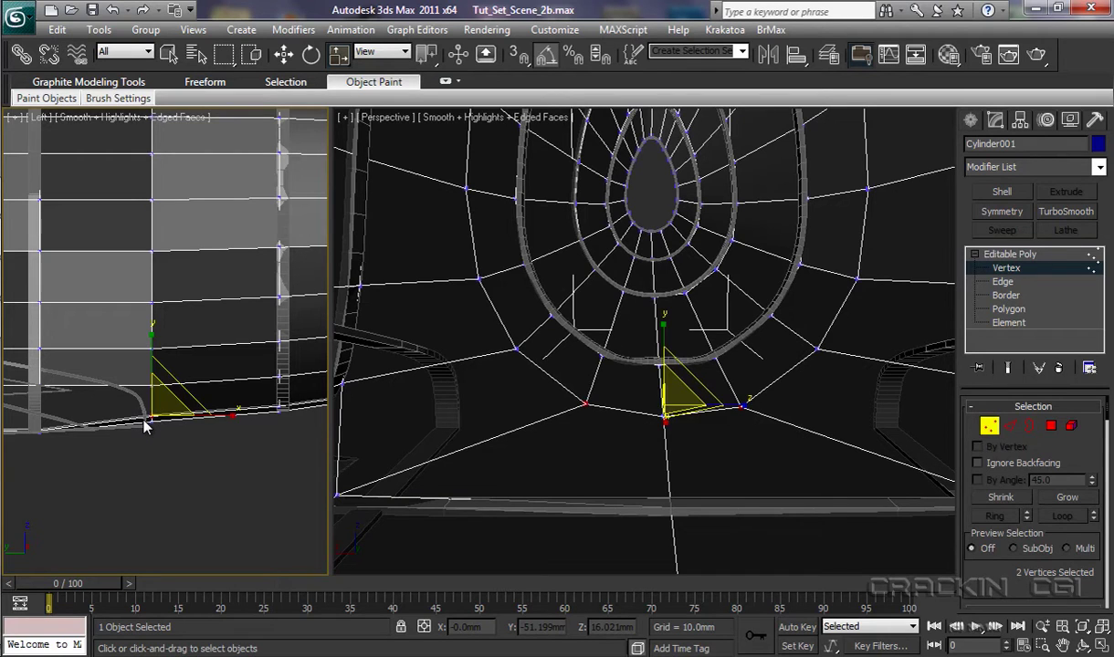
{"action": "left_click", "coordinate": [746, 410]}
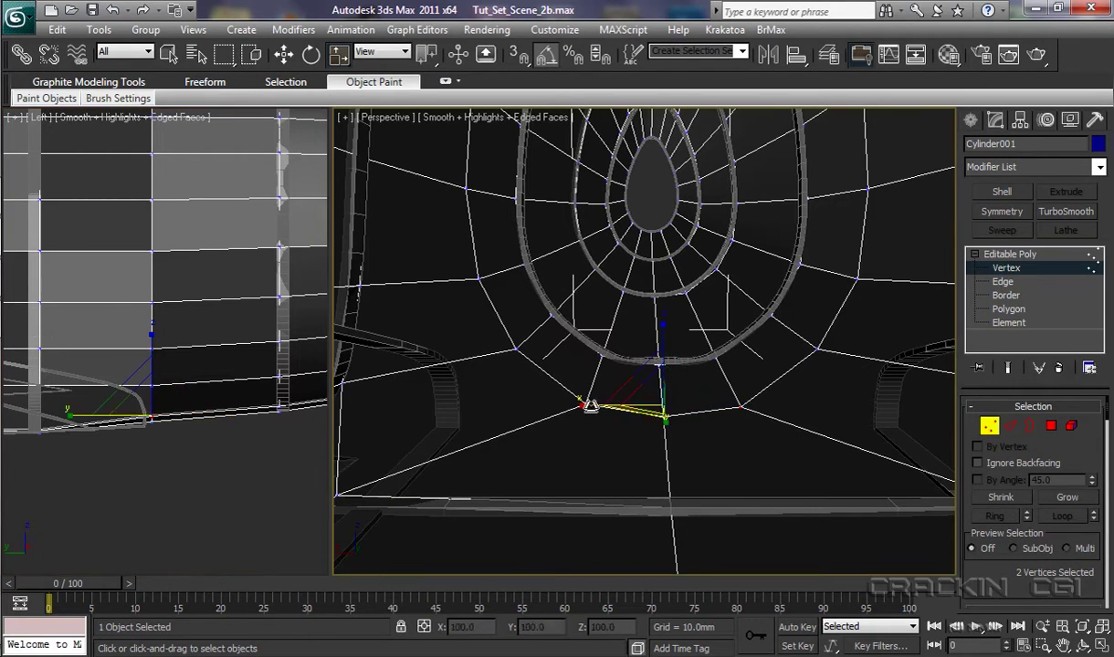
{"action": "left_click_drag", "start_coordinate": [581, 404], "coordinate": [487, 418]}
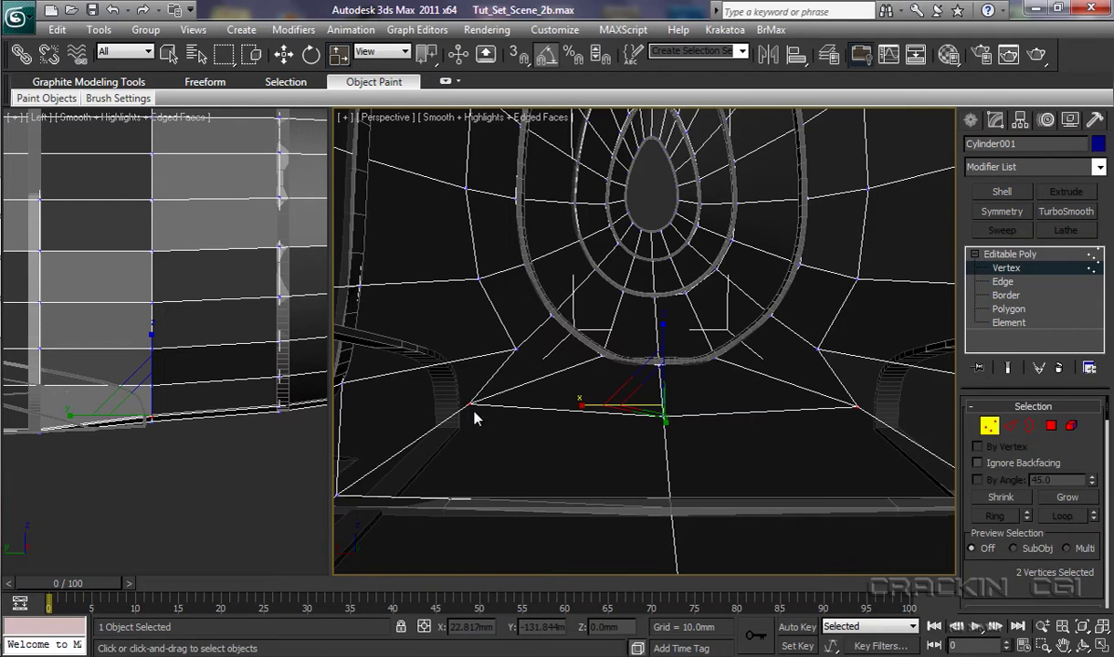
Raise the two vertices, spread them further, then widen the next pair up slightly
{"action": "right_click", "coordinate": [190, 382]}
{"action": "left_click_drag", "start_coordinate": [141, 391], "coordinate": [142, 359]}
{"action": "right_click", "coordinate": [737, 358]}
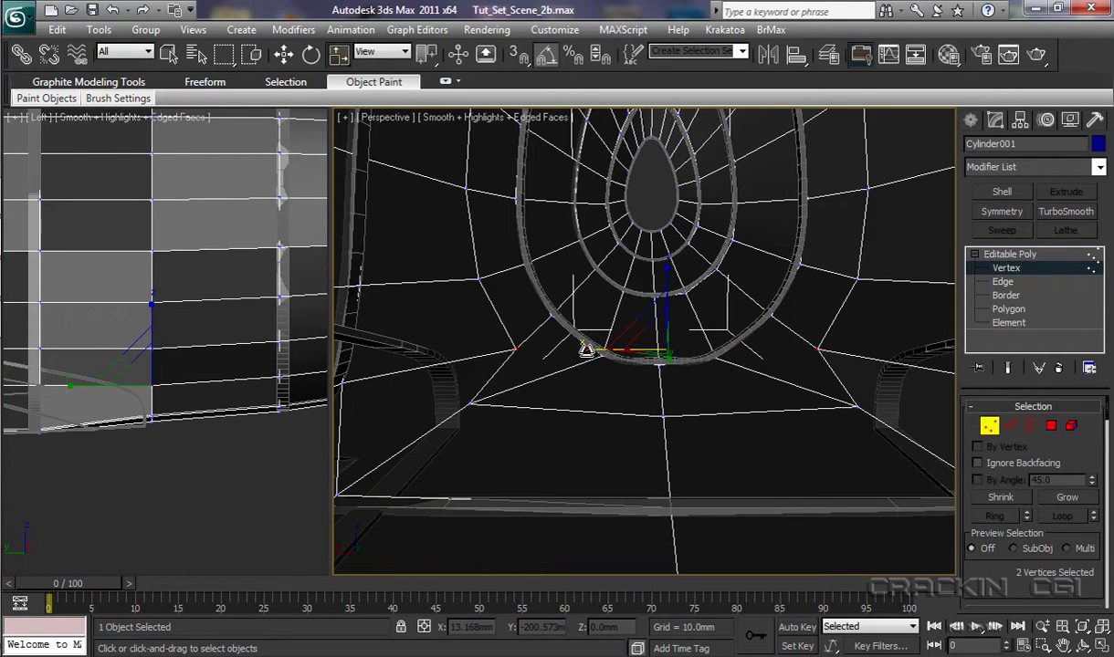
{"action": "left_click_drag", "start_coordinate": [585, 349], "coordinate": [566, 353]}
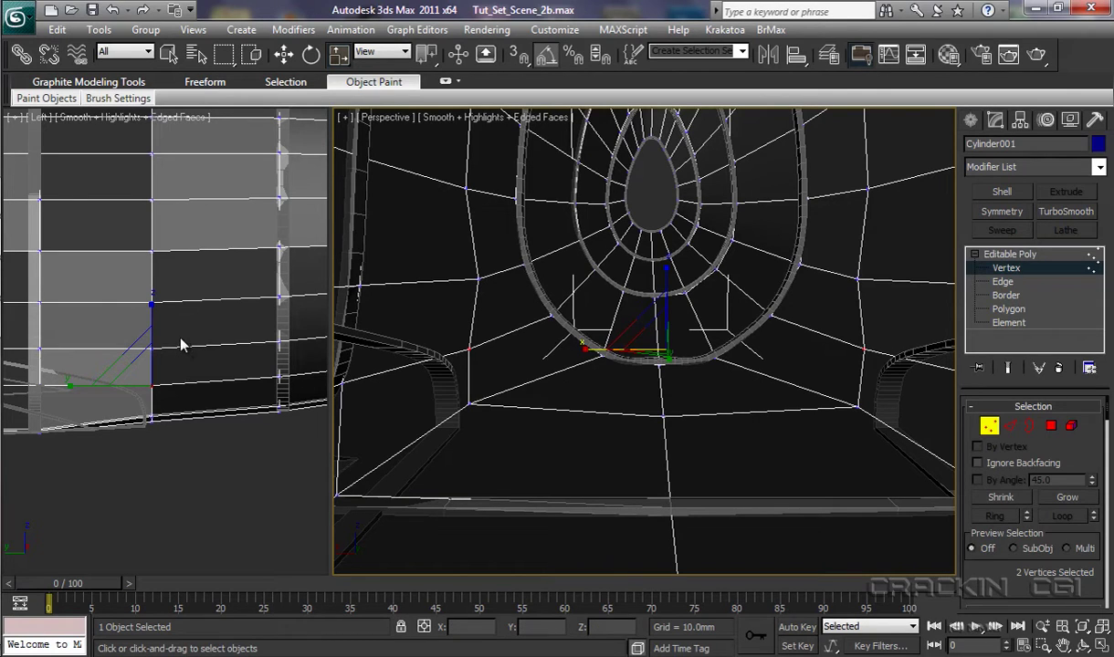
{"action": "left_click_drag", "start_coordinate": [180, 341], "coordinate": [129, 364]}
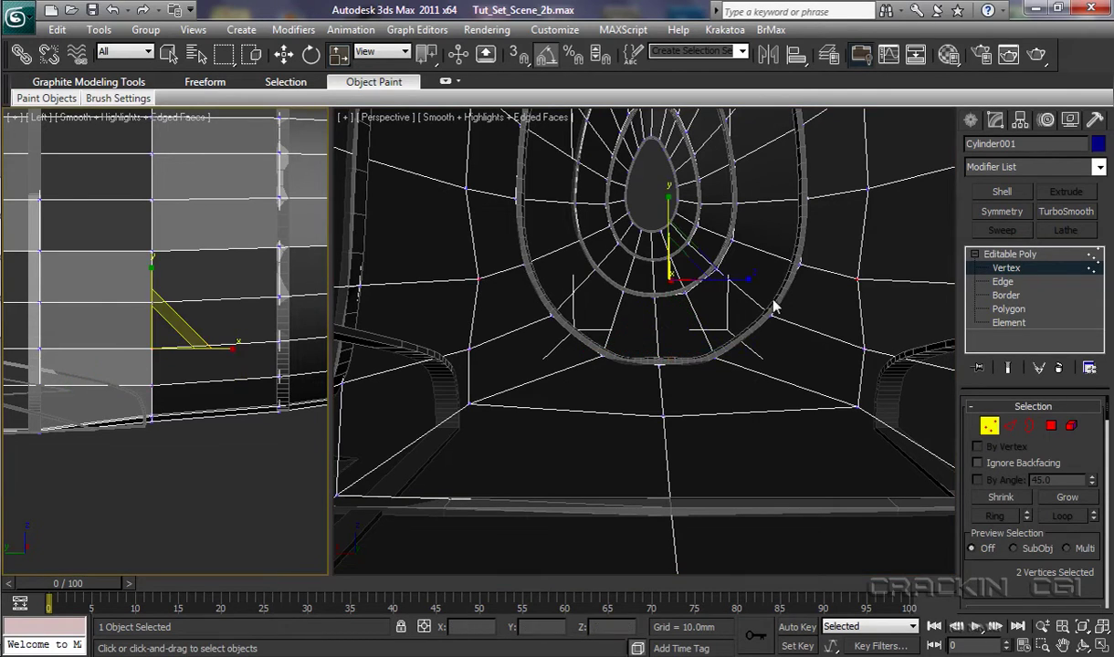
{"action": "left_click_drag", "start_coordinate": [749, 288], "coordinate": [581, 281]}
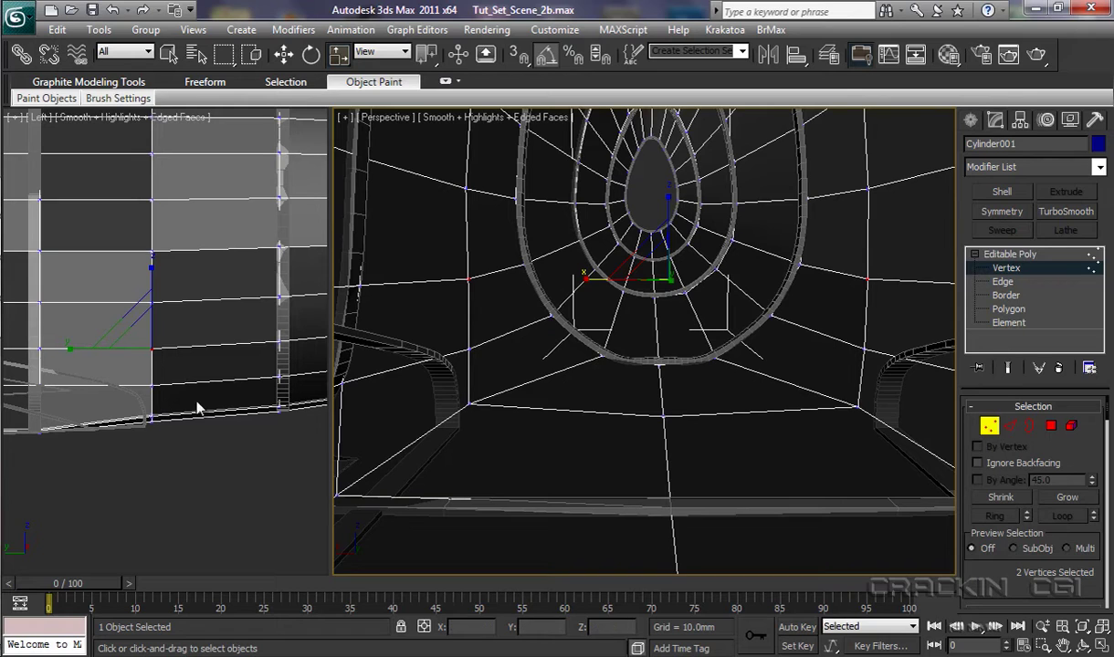
Scale the bottom vertex pair to about 97% along X
{"action": "left_click", "coordinate": [164, 412]}
{"action": "left_click_drag", "start_coordinate": [152, 425], "coordinate": [144, 422]}
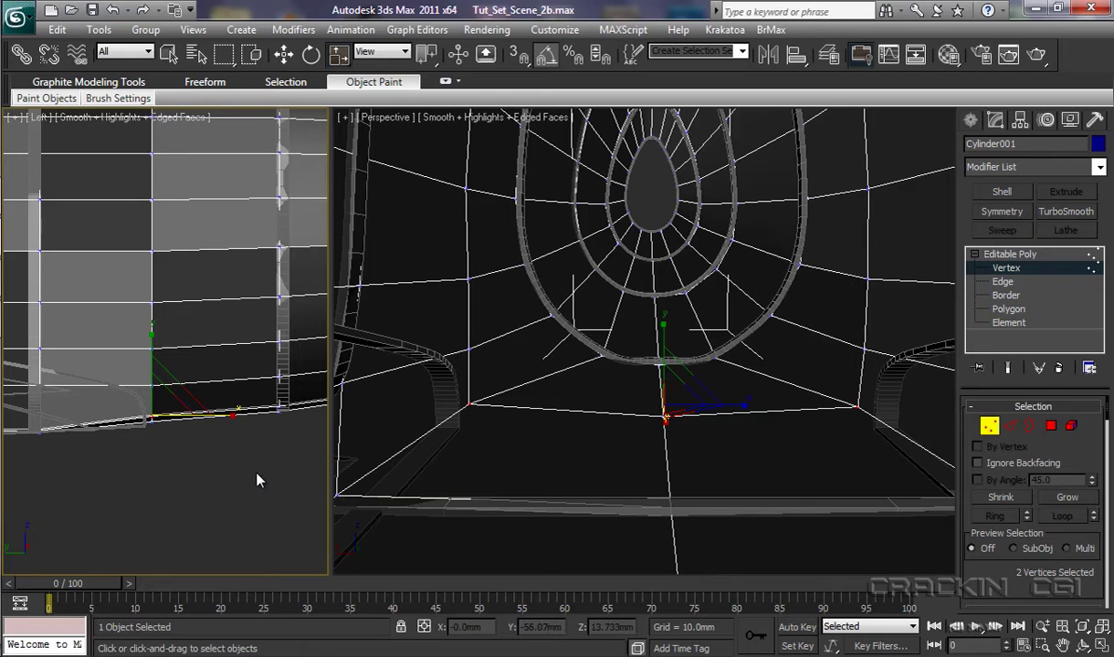
{"action": "middle_click", "coordinate": [747, 427]}
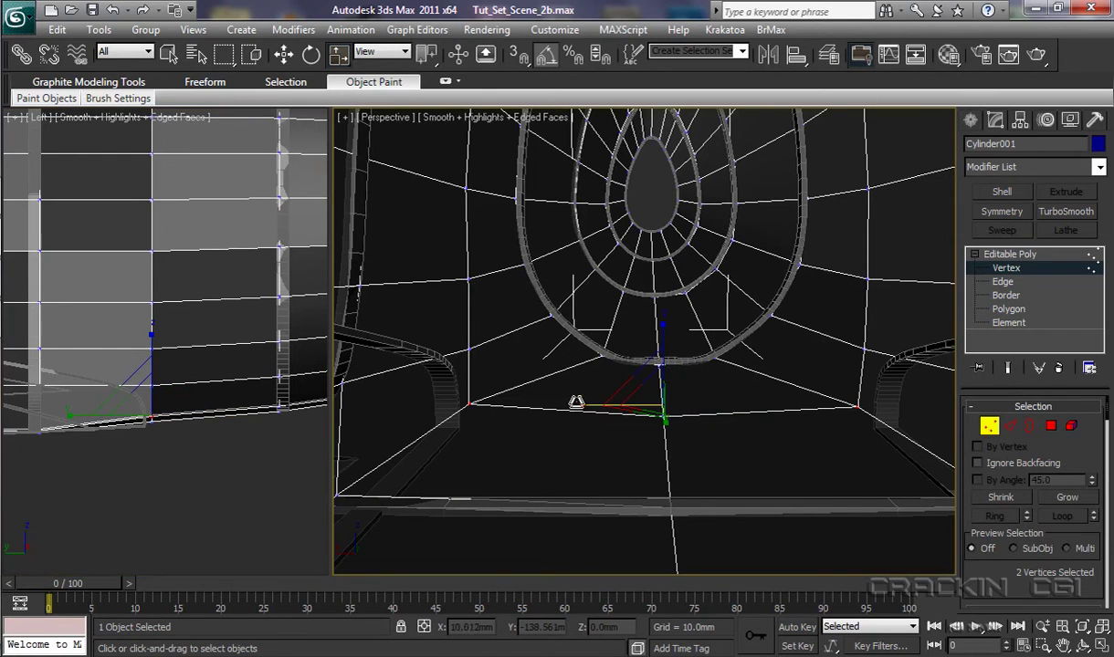
{"action": "left_click_drag", "start_coordinate": [577, 400], "coordinate": [581, 407]}
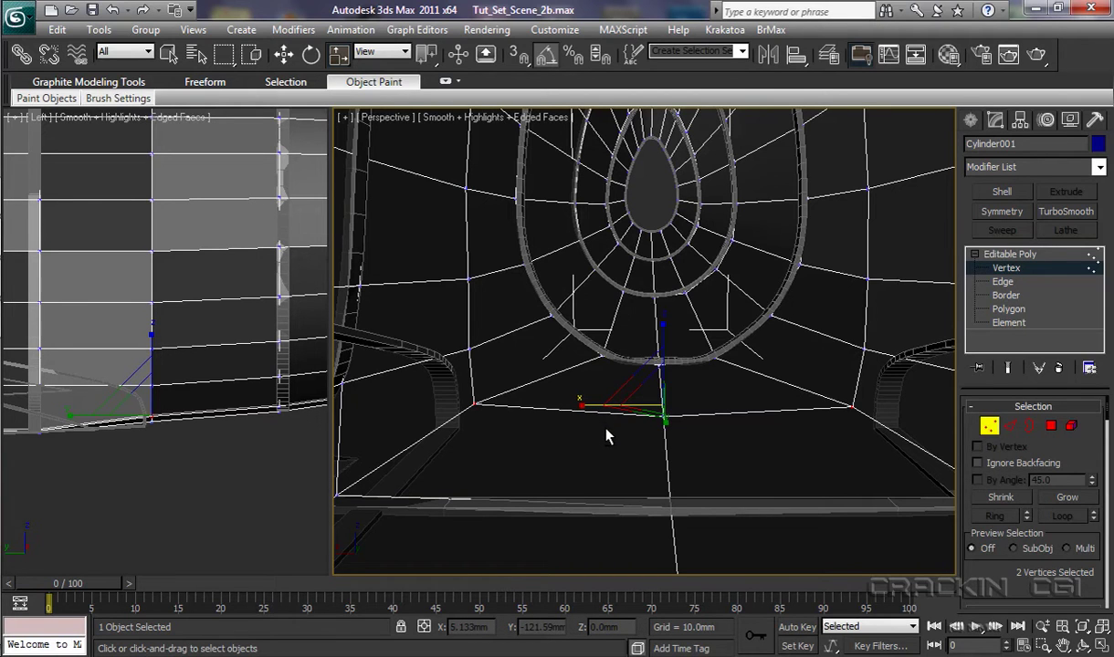
Orbit the Perspective view and pan and zoom the Left view to centre the fuselage mesh
{"action": "middle_click_drag", "start_coordinate": [605, 437], "coordinate": [553, 439], "text": "alt"}
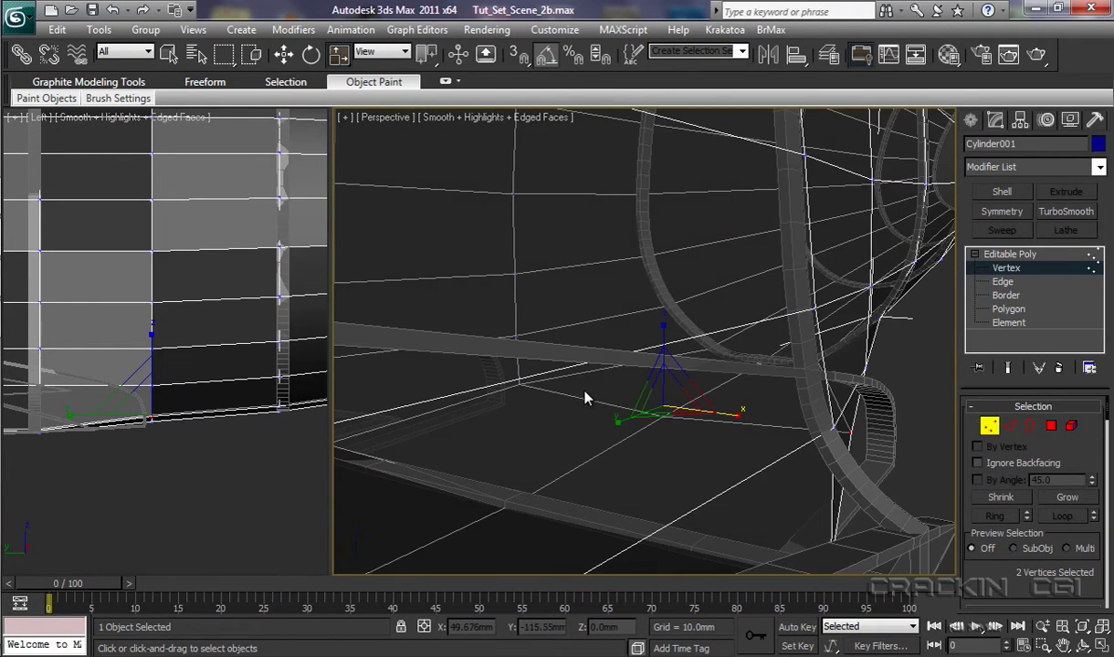
{"action": "middle_click_drag", "start_coordinate": [582, 400], "coordinate": [738, 491], "text": "alt"}
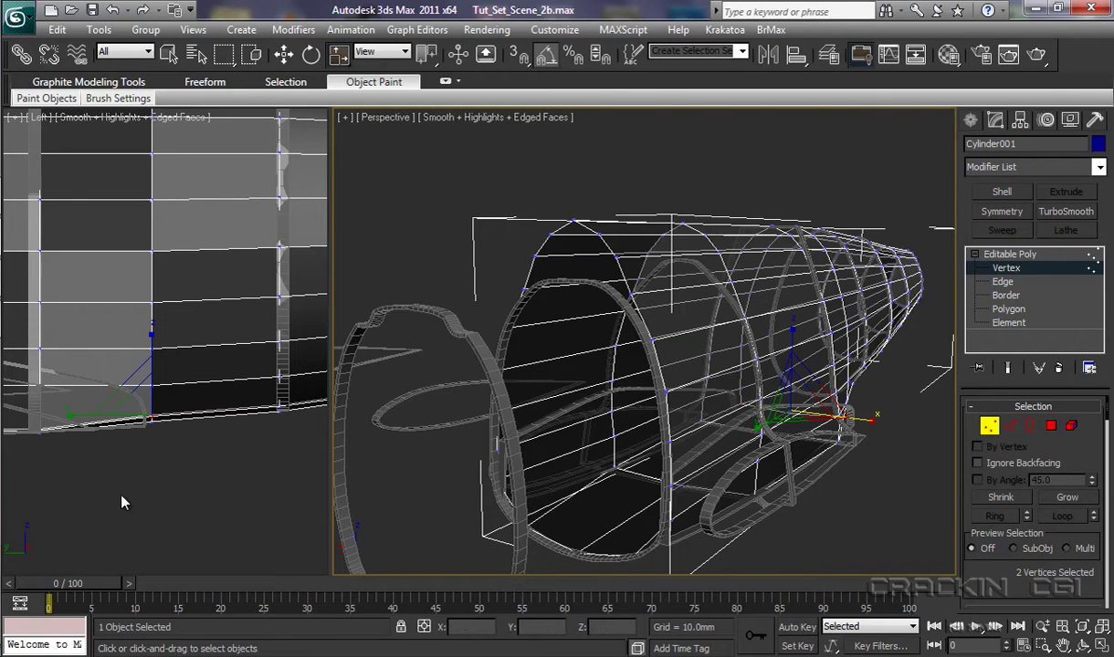
{"action": "middle_click_drag", "start_coordinate": [206, 430], "coordinate": [236, 552]}
{"action": "middle_click_drag", "start_coordinate": [161, 369], "coordinate": [233, 366]}
{"action": "scroll", "coordinate": [134, 331], "scroll_direction": "down", "scroll_amount": 3}
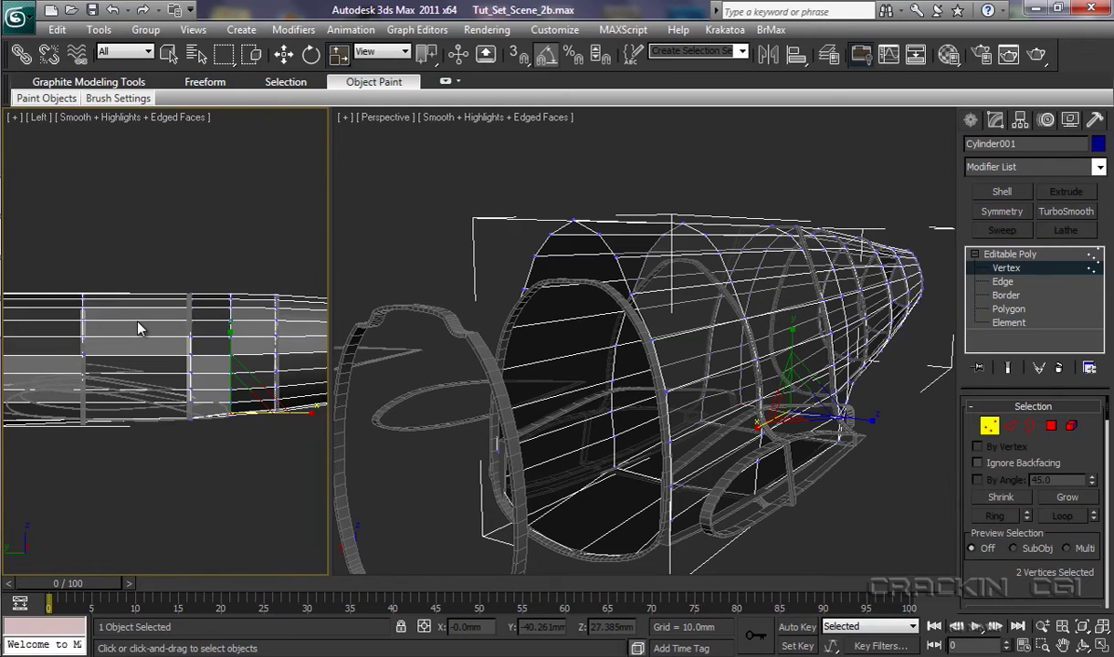
{"action": "middle_click_drag", "start_coordinate": [137, 326], "coordinate": [203, 326]}
{"action": "scroll", "coordinate": [228, 330], "scroll_direction": "up", "scroll_amount": 1}
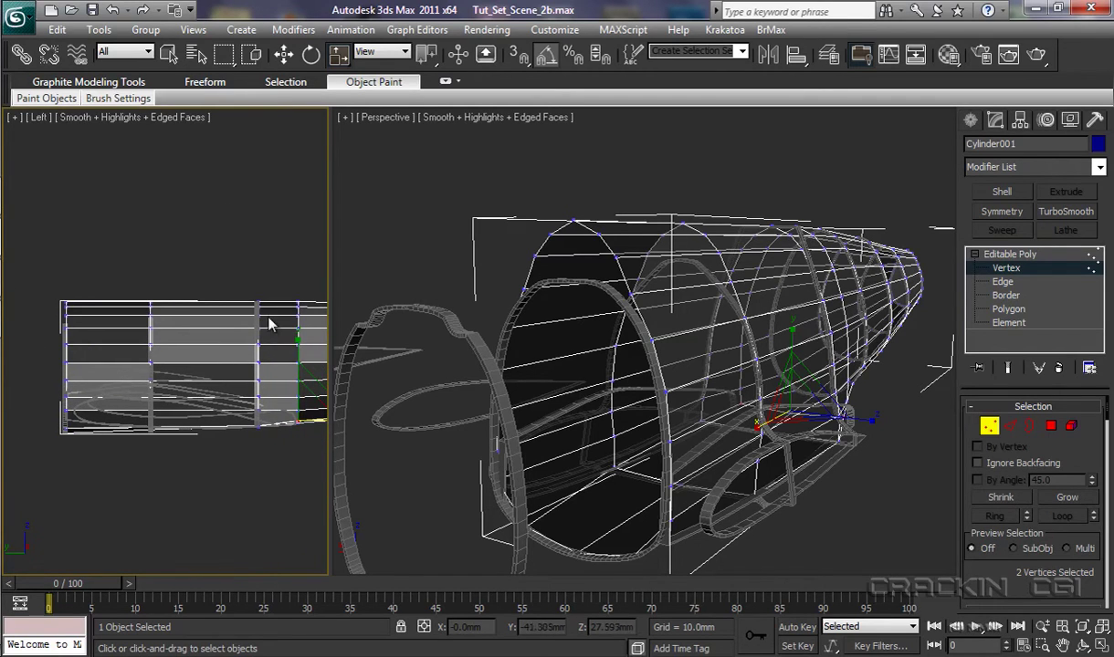
In the Layer Manager, unhide the Ref_Material blueprint layer and hide the Frame_Helpers layer
{"action": "left_click", "coordinate": [861, 54]}
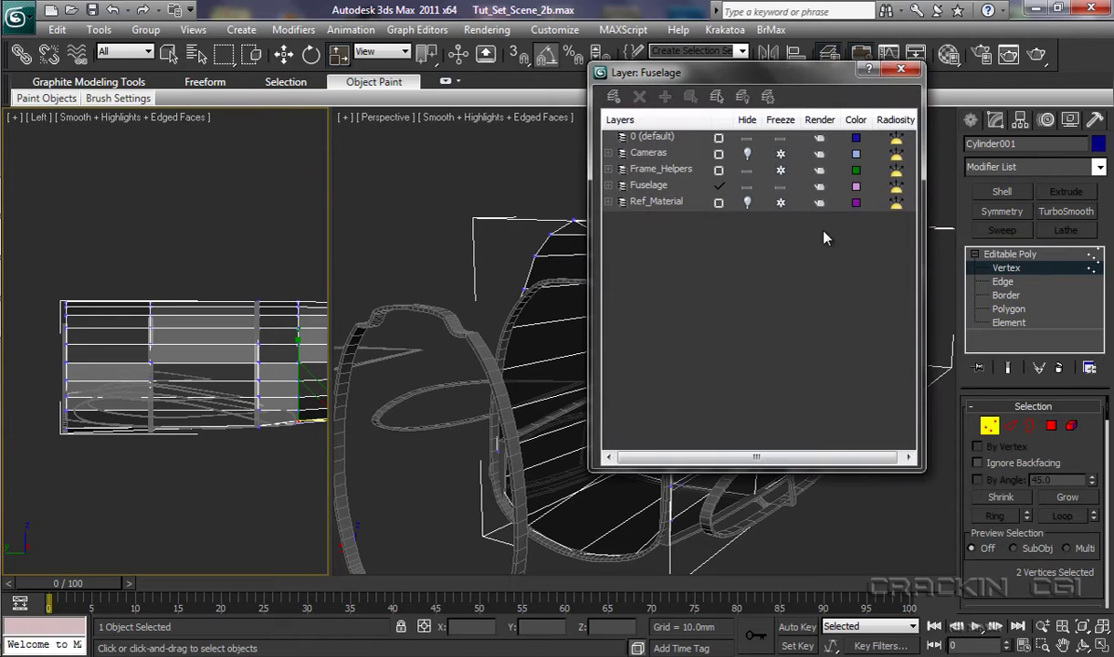
{"action": "left_click", "coordinate": [747, 202]}
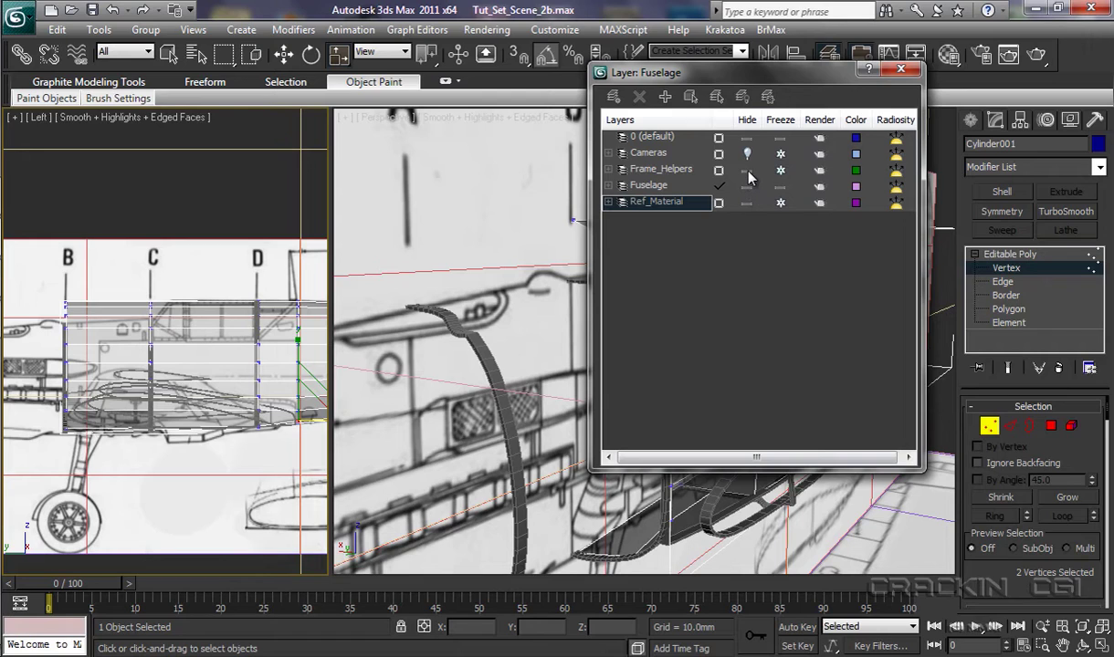
{"action": "left_click", "coordinate": [746, 171]}
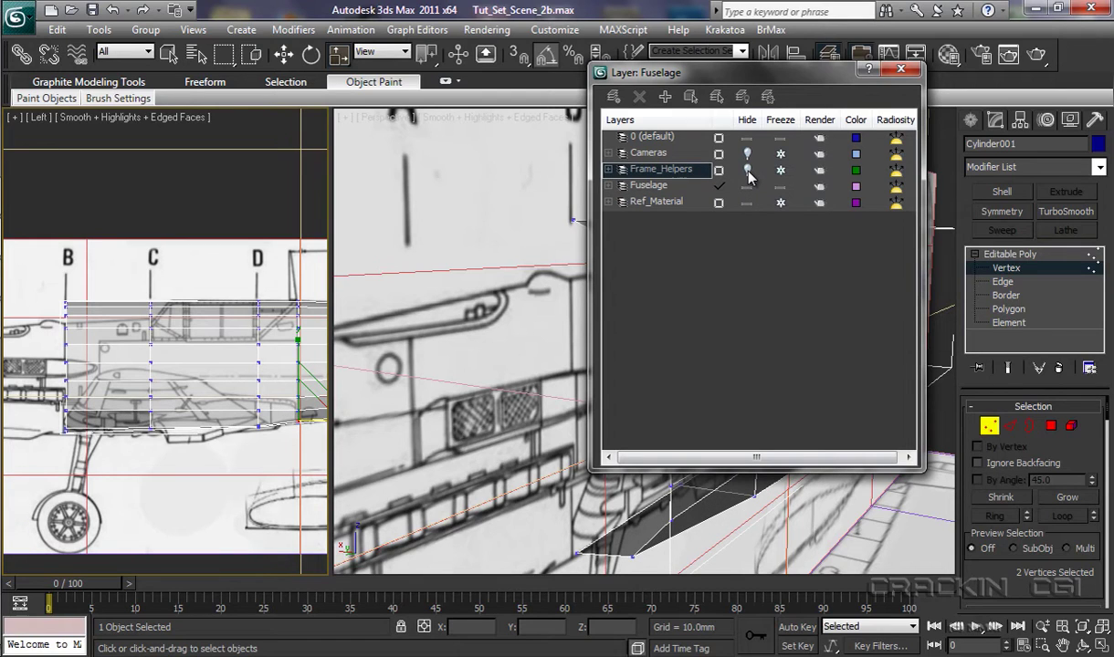
{"action": "left_click", "coordinate": [899, 72]}
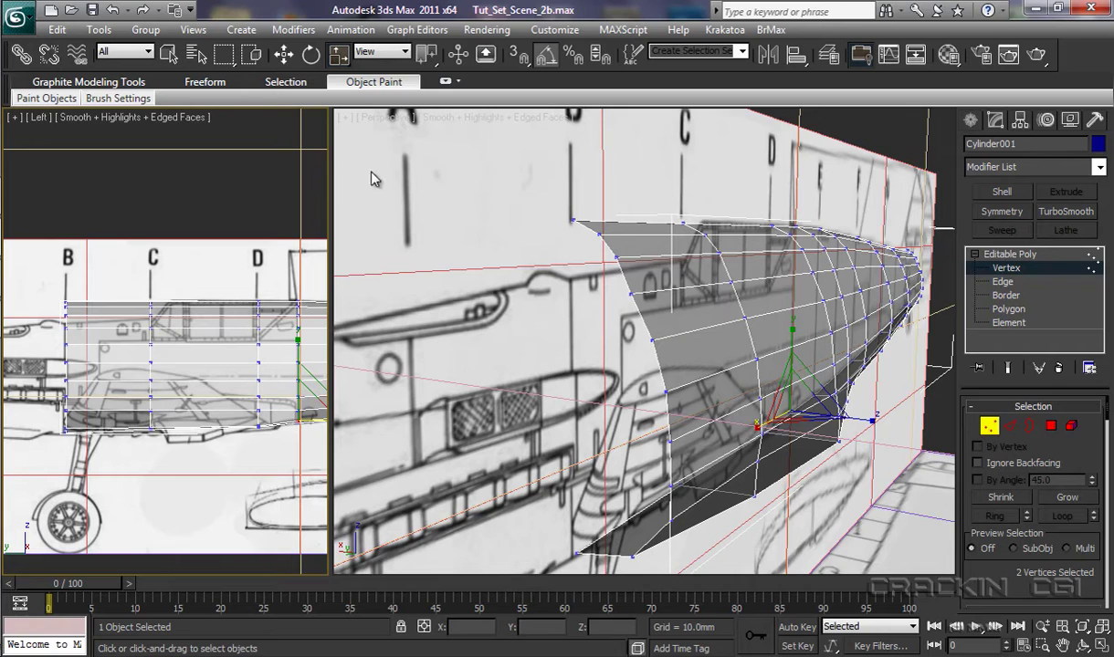
Switch the main view to Left, frame the fuselage, enable See-Through (Alt+X), and maximize the viewport
{"action": "left_click", "coordinate": [372, 119]}
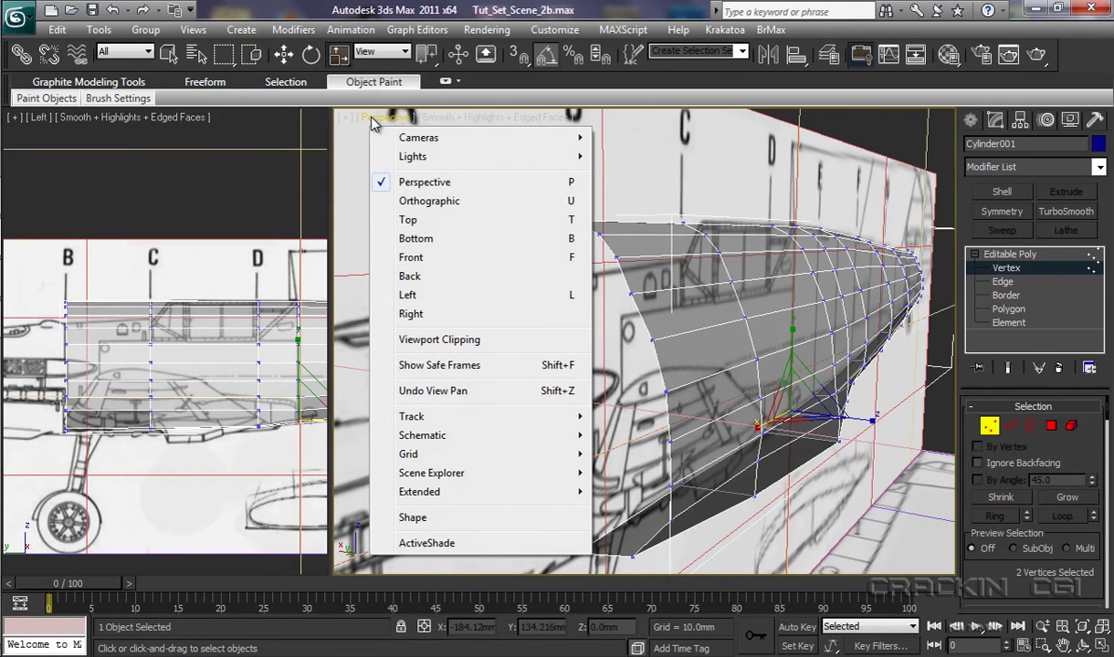
{"action": "left_click", "coordinate": [408, 295]}
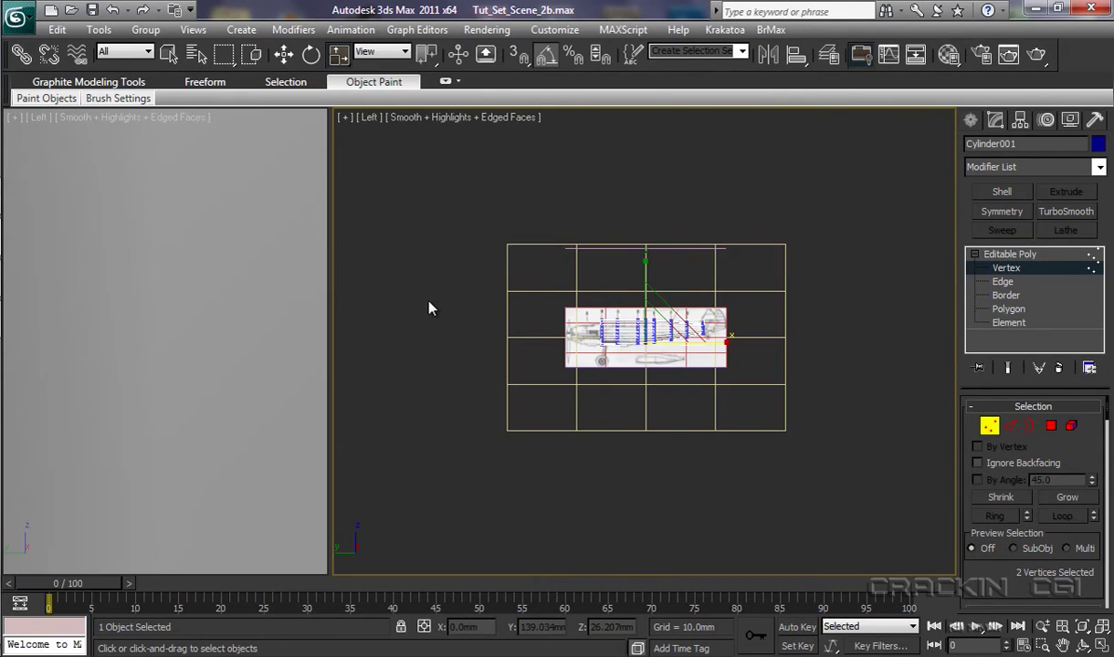
{"action": "right_click", "coordinate": [425, 296]}
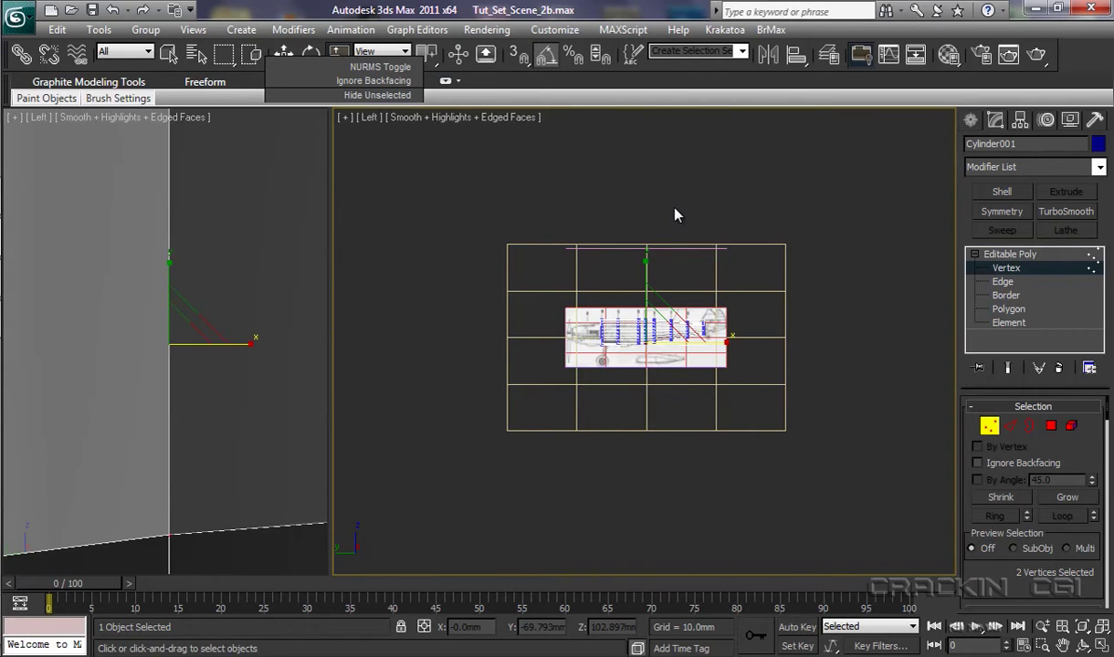
{"action": "scroll", "coordinate": [624, 455], "scroll_direction": "up", "scroll_amount": 8}
{"action": "scroll", "coordinate": [637, 313], "scroll_direction": "up", "scroll_amount": 5}
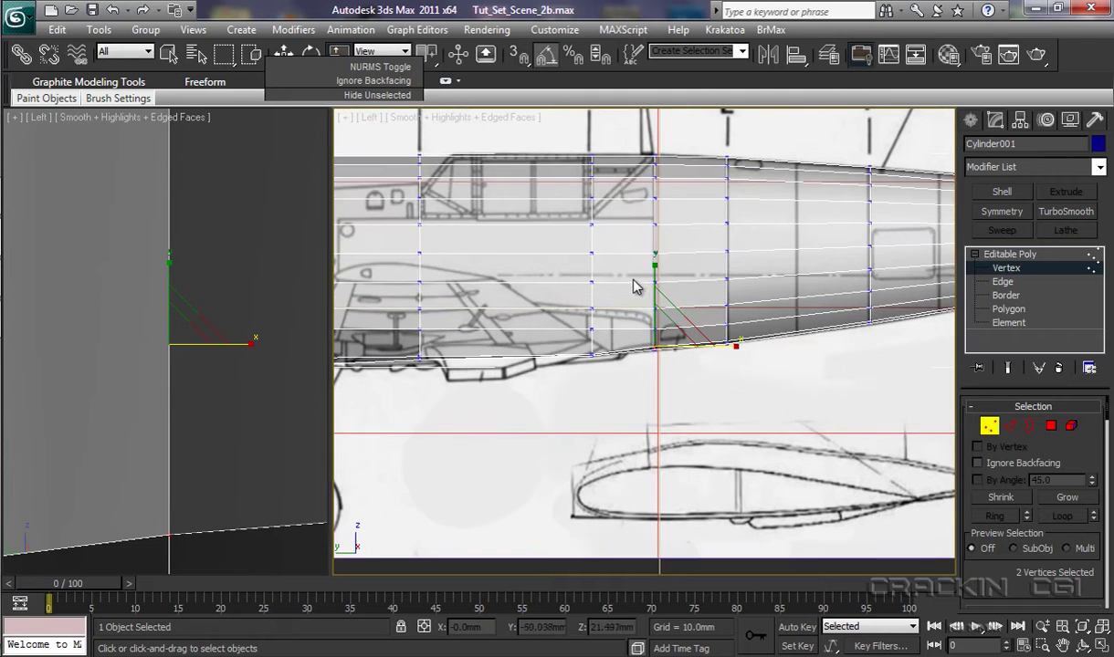
{"action": "middle_click_drag", "start_coordinate": [639, 287], "coordinate": [774, 376]}
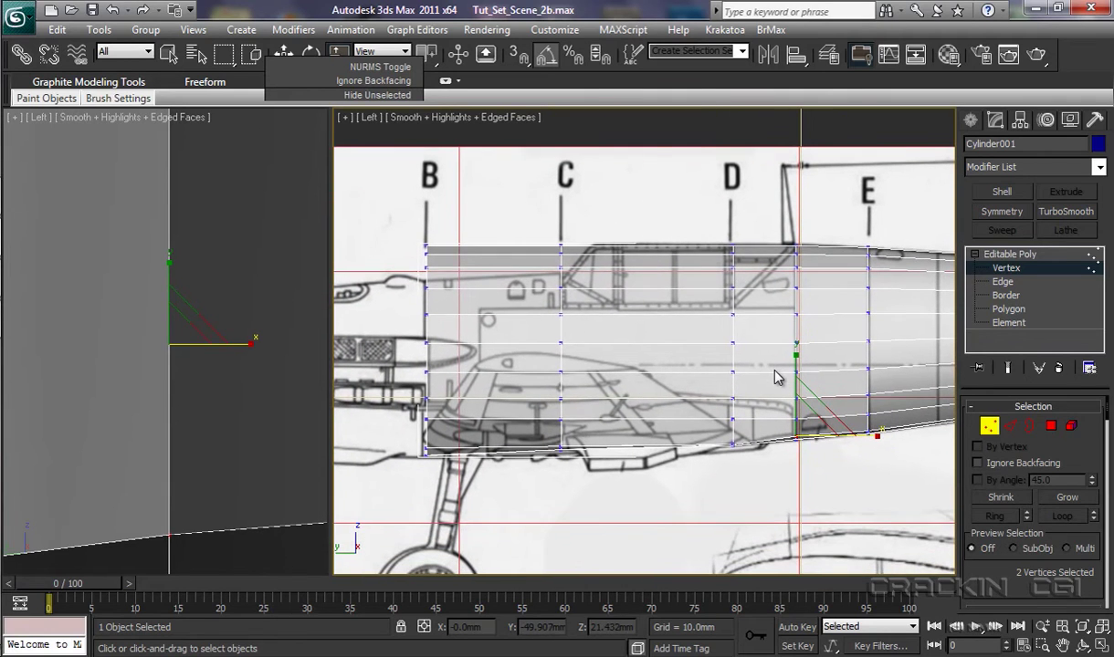
{"action": "key", "text": "alt+x"}
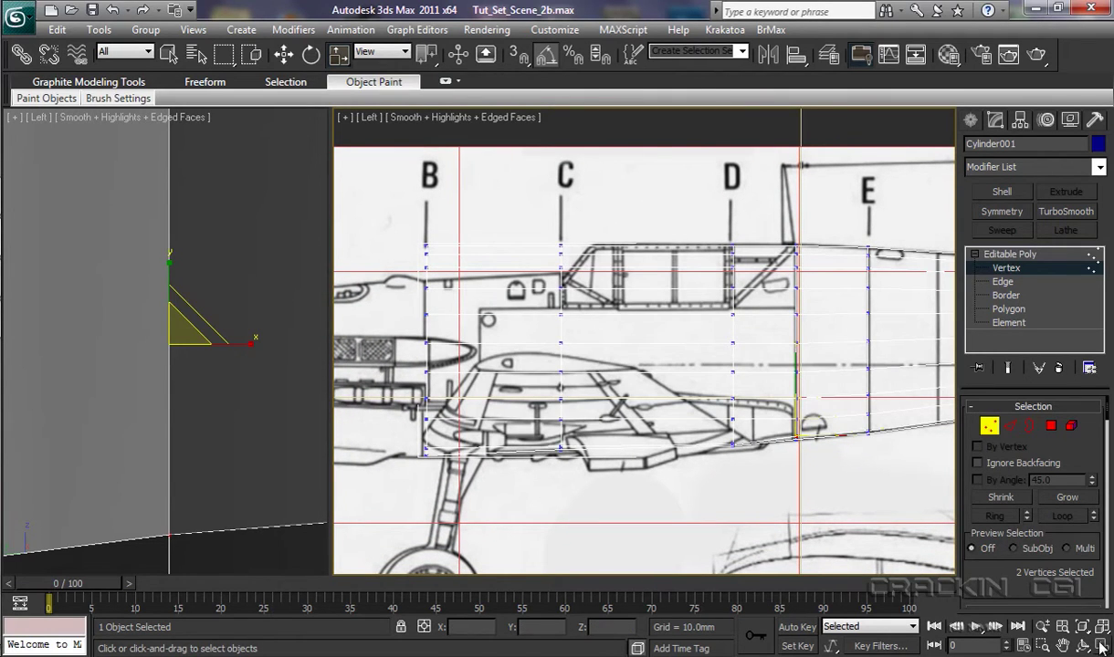
{"action": "left_click", "coordinate": [1102, 646]}
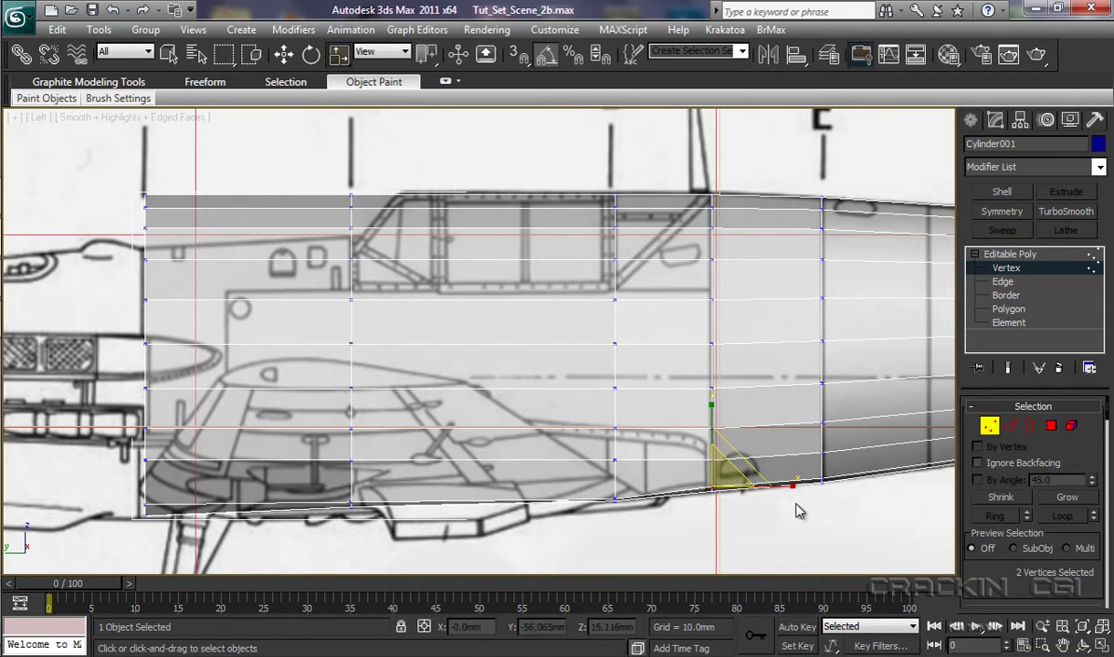
At Edge level, select the horizontal edges of the section before station E
{"action": "middle_click_drag", "start_coordinate": [683, 413], "coordinate": [673, 419]}
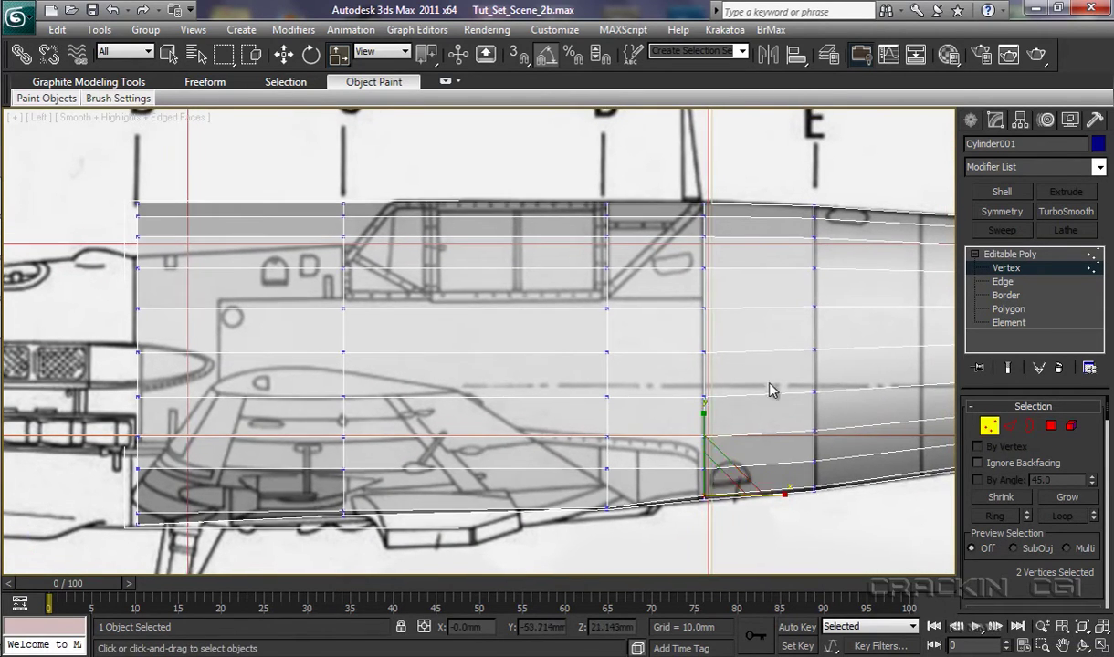
{"action": "left_click", "coordinate": [1001, 283]}
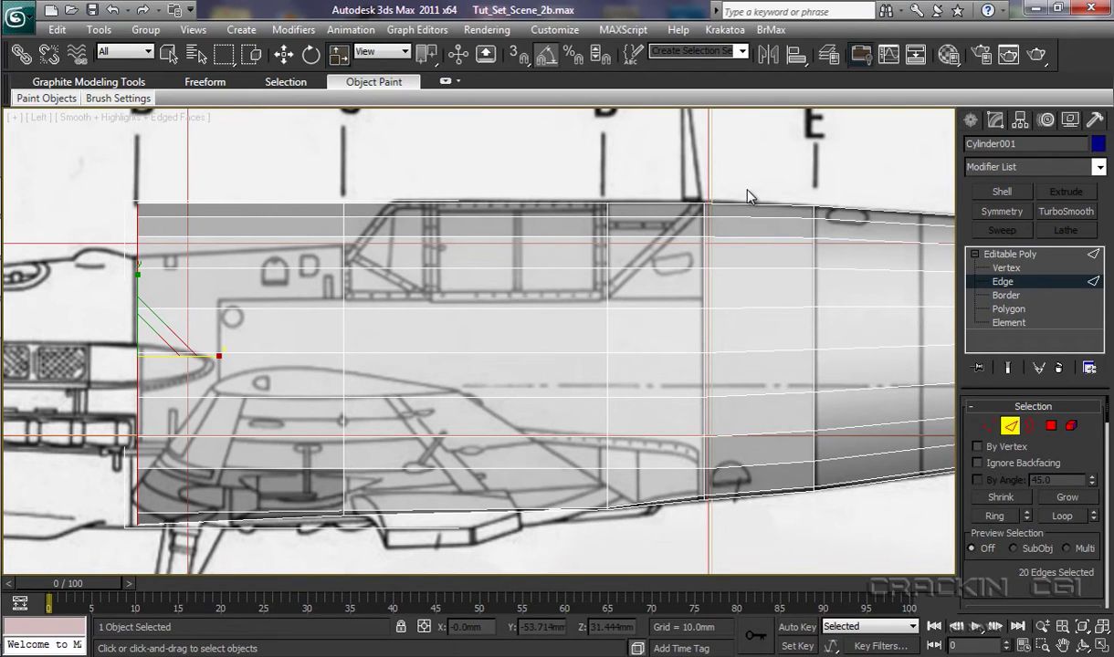
{"action": "left_click_drag", "start_coordinate": [746, 190], "coordinate": [769, 526]}
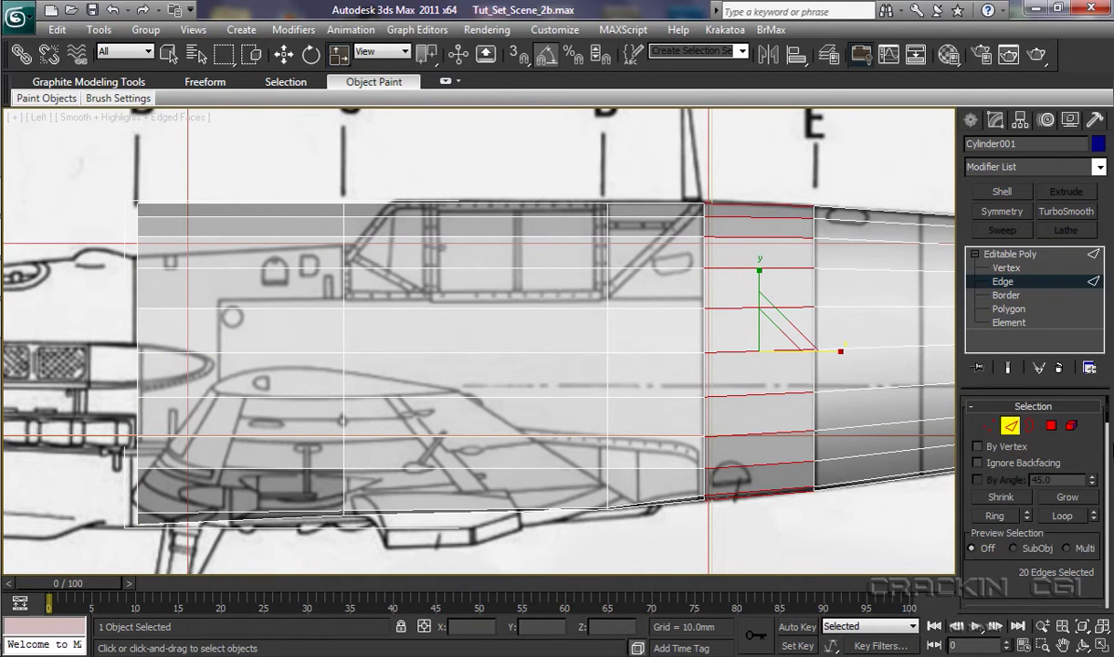
{"action": "scroll", "coordinate": [1108, 431], "scroll_direction": "down", "scroll_amount": 1}
{"action": "left_click_drag", "start_coordinate": [1108, 431], "coordinate": [1111, 592]}
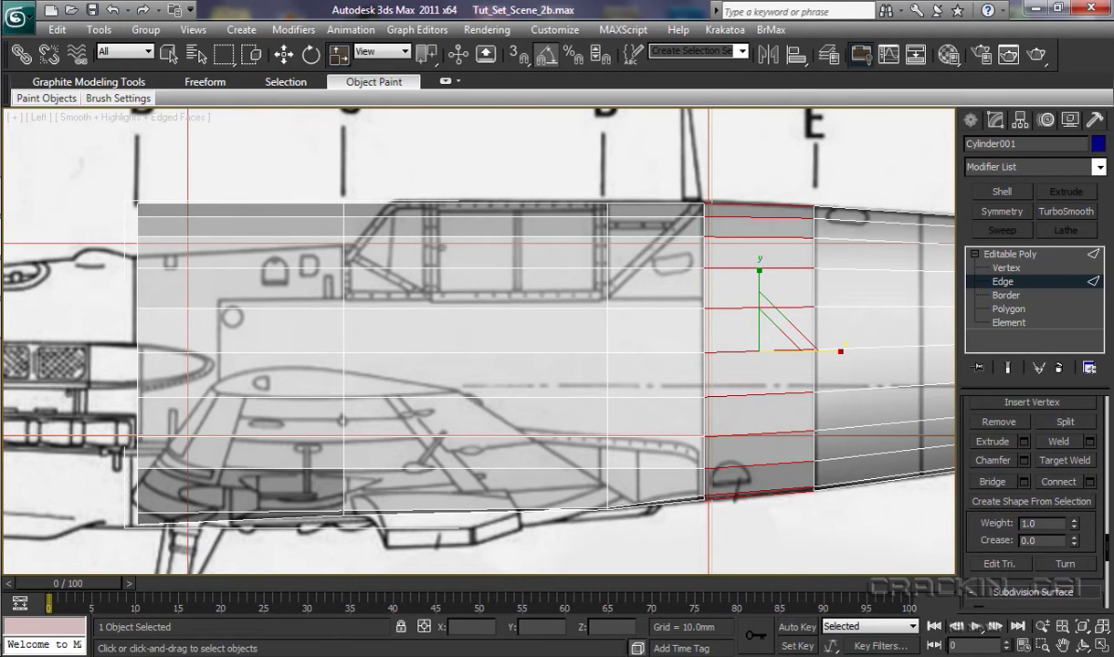
Connect the selected edges with 1 segment, sliding the new loop to 91
{"action": "left_click", "coordinate": [1091, 482]}
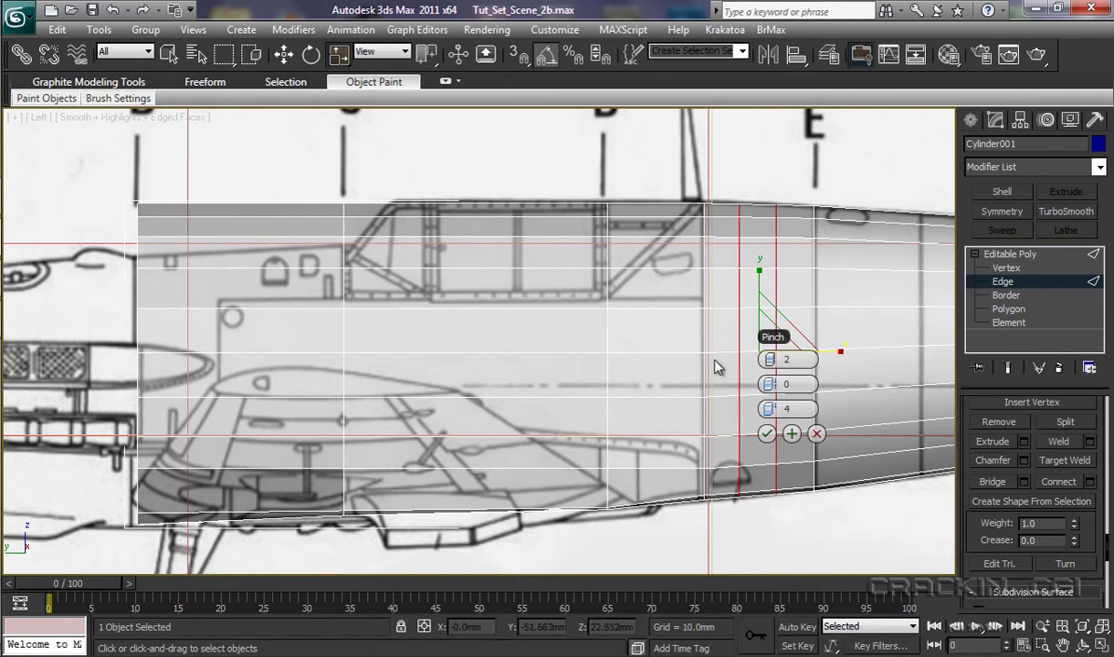
{"action": "left_click", "coordinate": [766, 361]}
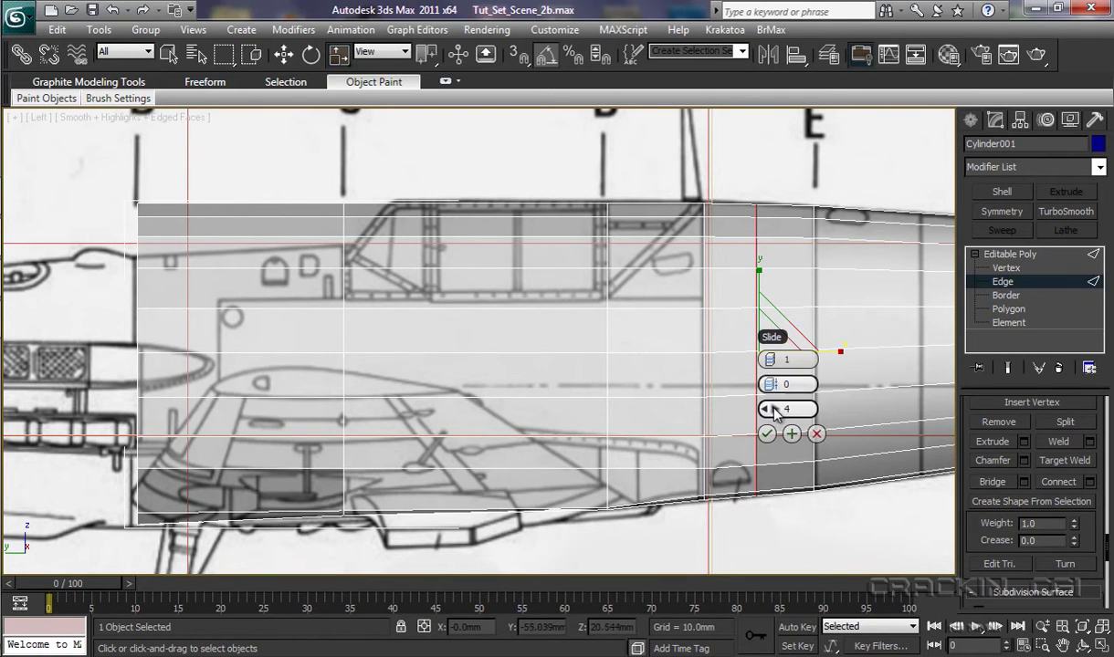
{"action": "left_click_drag", "start_coordinate": [767, 411], "coordinate": [1065, 422]}
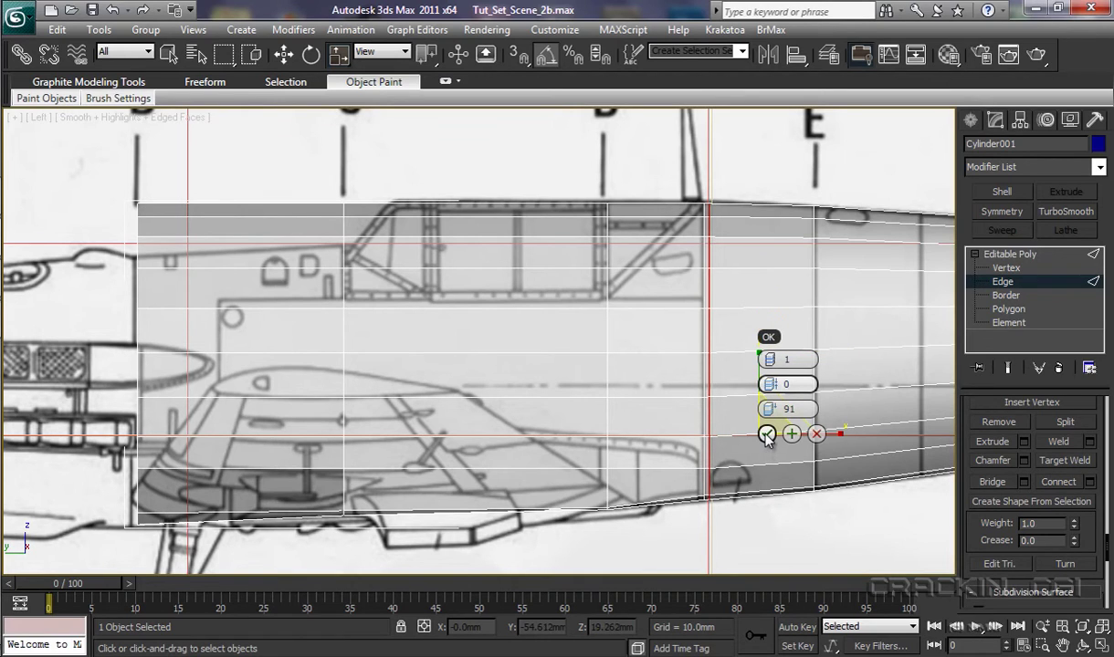
Commit the previous loop, then add a front-section loop slid to -95 at the canopy front
{"action": "left_click", "coordinate": [766, 435]}
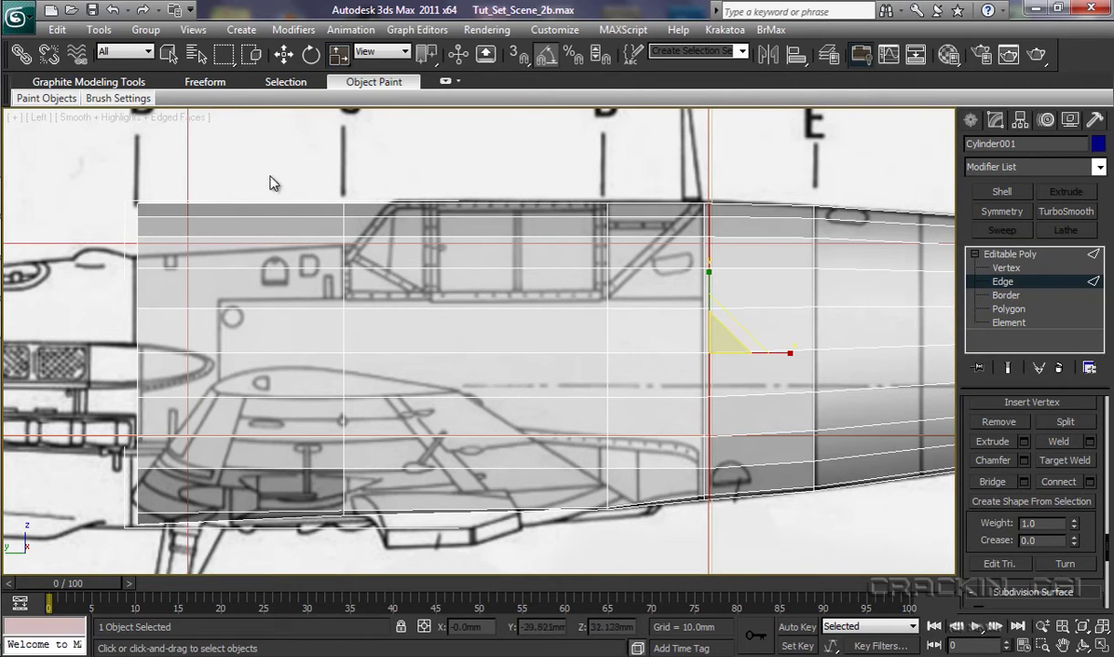
{"action": "left_click_drag", "start_coordinate": [294, 186], "coordinate": [305, 549]}
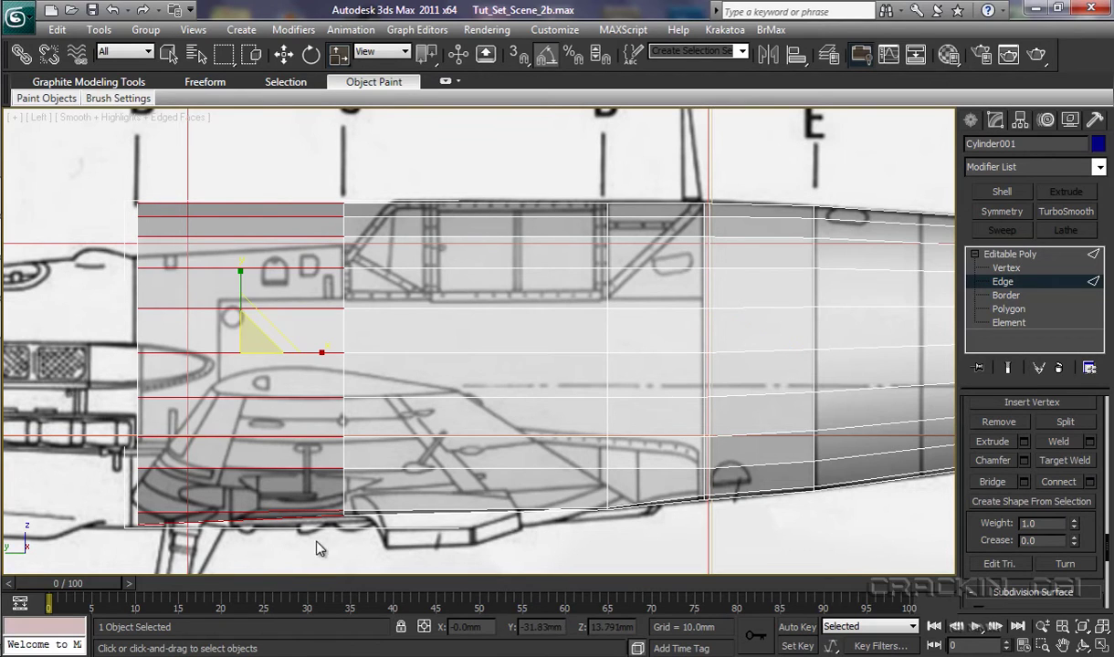
{"action": "left_click", "coordinate": [1090, 482]}
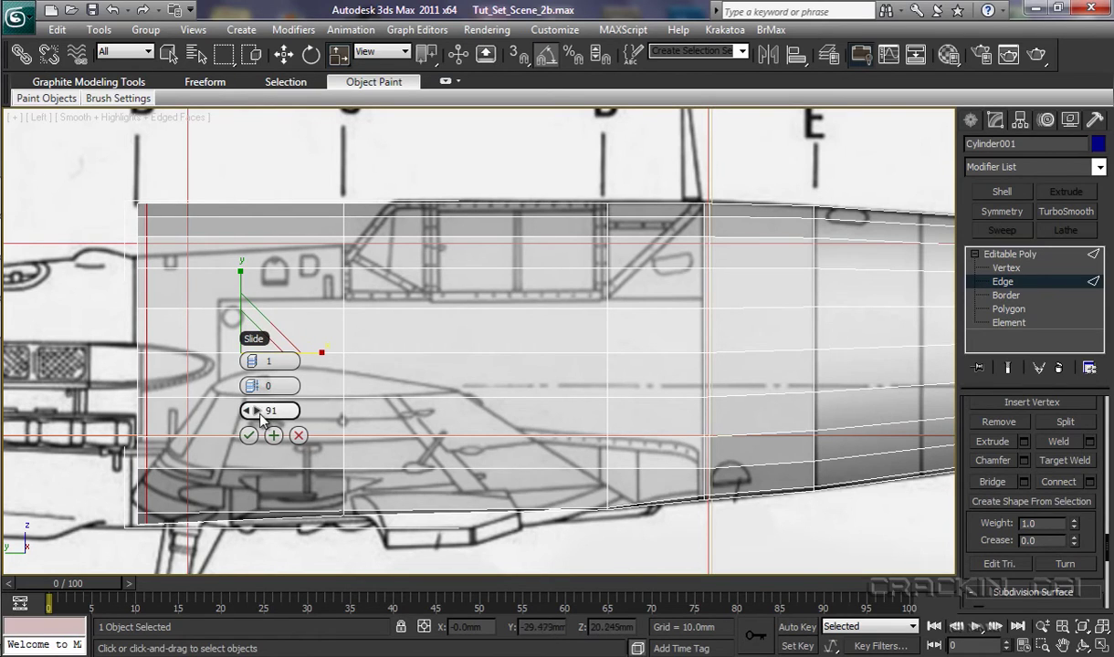
{"action": "left_click_drag", "start_coordinate": [260, 416], "coordinate": [29, 375]}
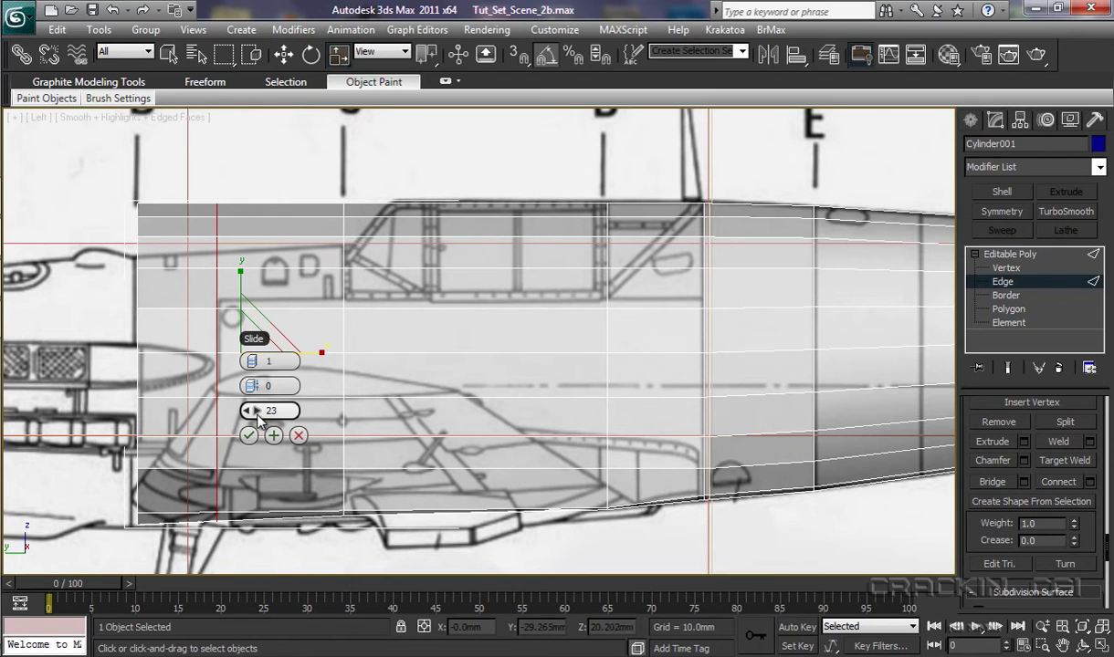
{"action": "left_click_drag", "start_coordinate": [256, 415], "coordinate": [111, 402]}
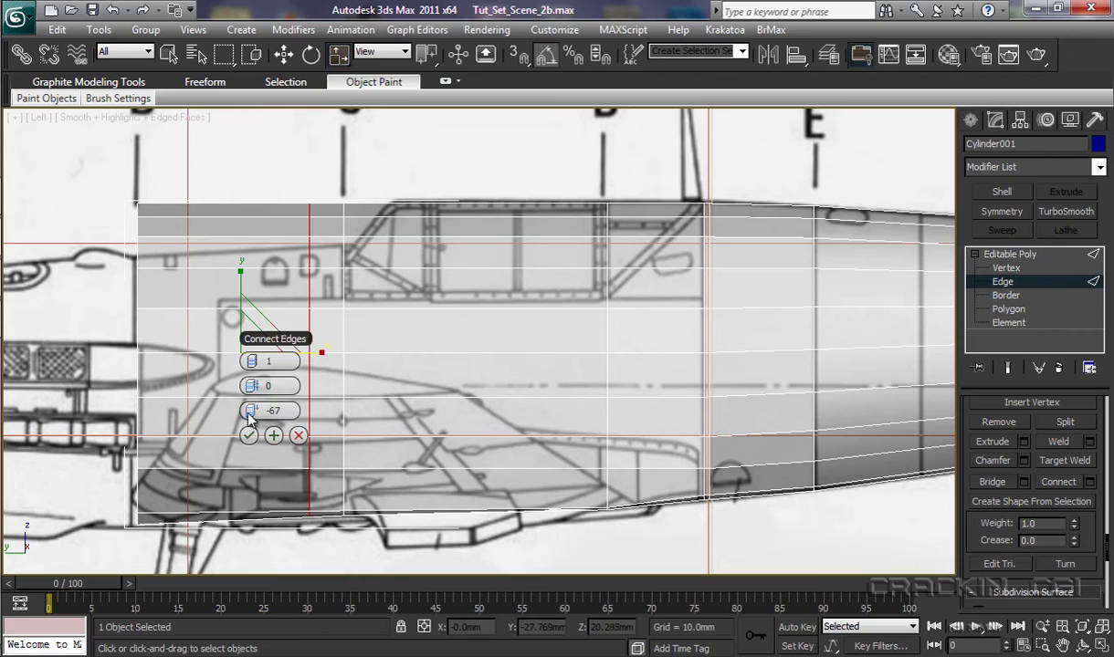
{"action": "left_click_drag", "start_coordinate": [248, 409], "coordinate": [158, 419]}
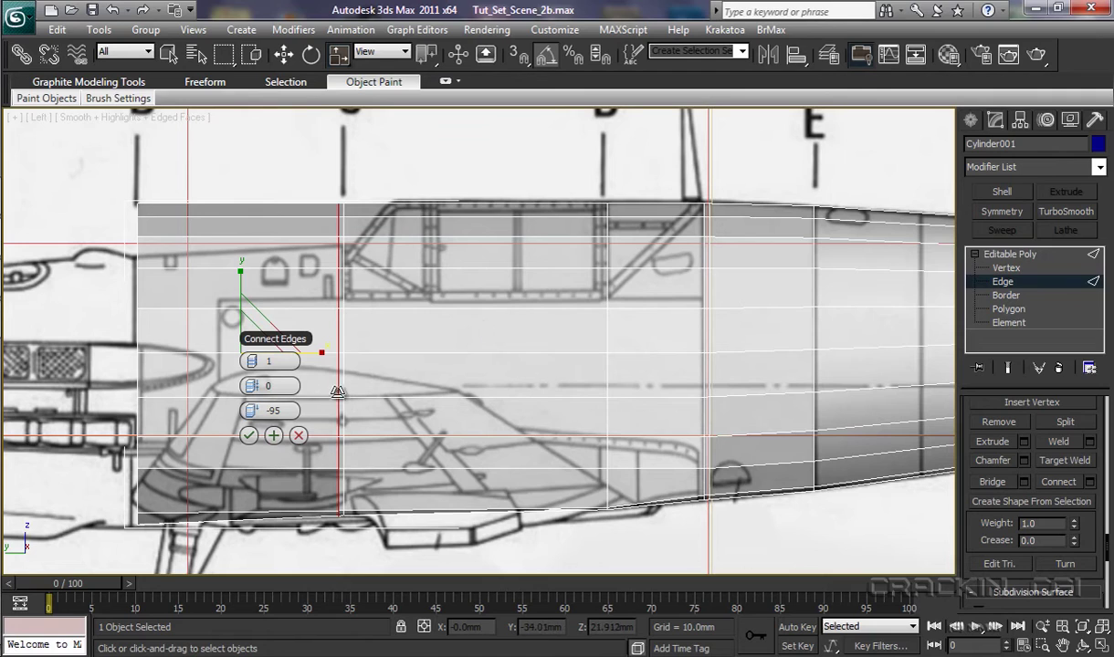
{"action": "left_click", "coordinate": [248, 438]}
Connect the vertical edges beneath the canopy with a horizontal edge lined up with the canopy base
{"action": "left_click", "coordinate": [429, 191]}
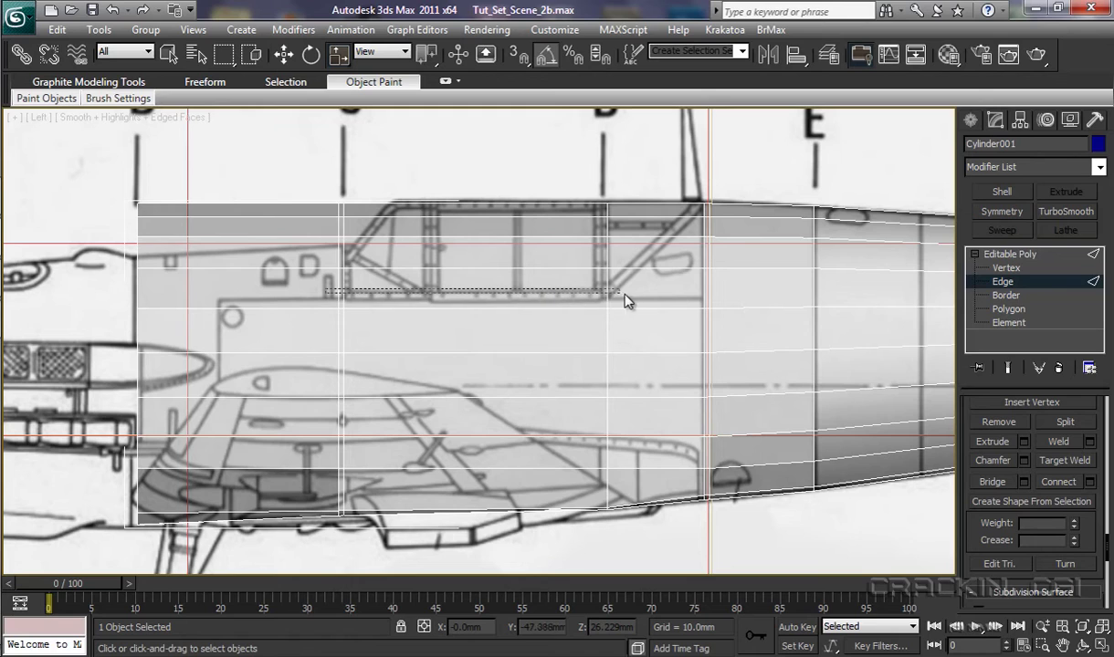
{"action": "left_click", "coordinate": [718, 297]}
{"action": "right_click", "coordinate": [721, 301]}
{"action": "left_click", "coordinate": [713, 292]}
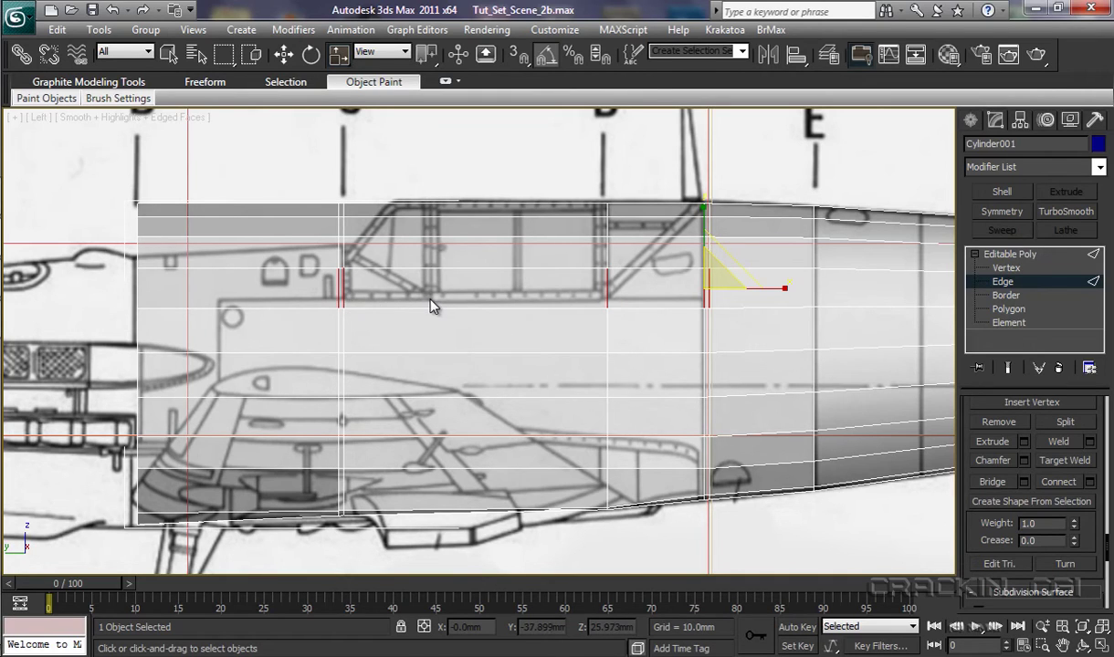
{"action": "left_click", "coordinate": [1089, 484]}
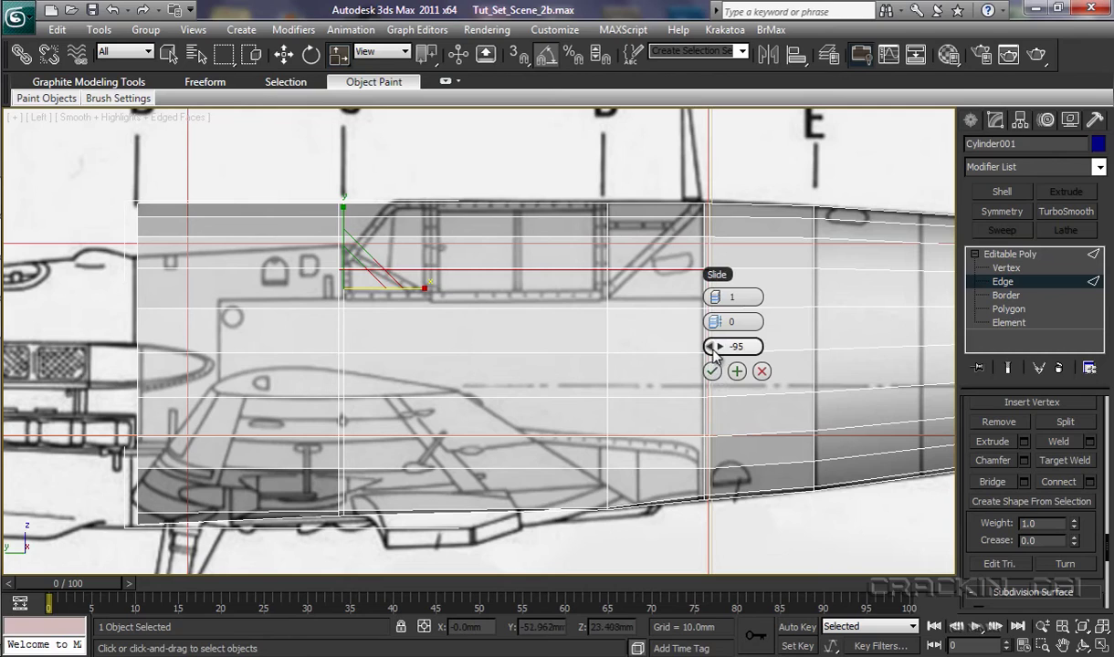
{"action": "left_click_drag", "start_coordinate": [715, 355], "coordinate": [854, 345]}
{"action": "left_click_drag", "start_coordinate": [715, 355], "coordinate": [870, 360]}
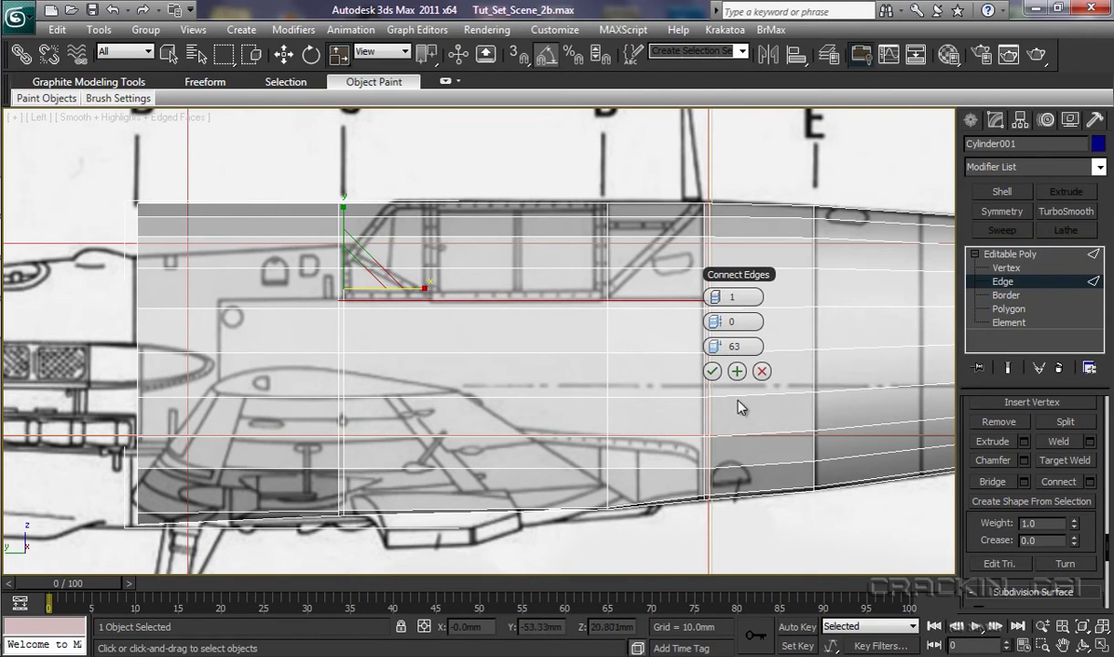
{"action": "left_click", "coordinate": [711, 372]}
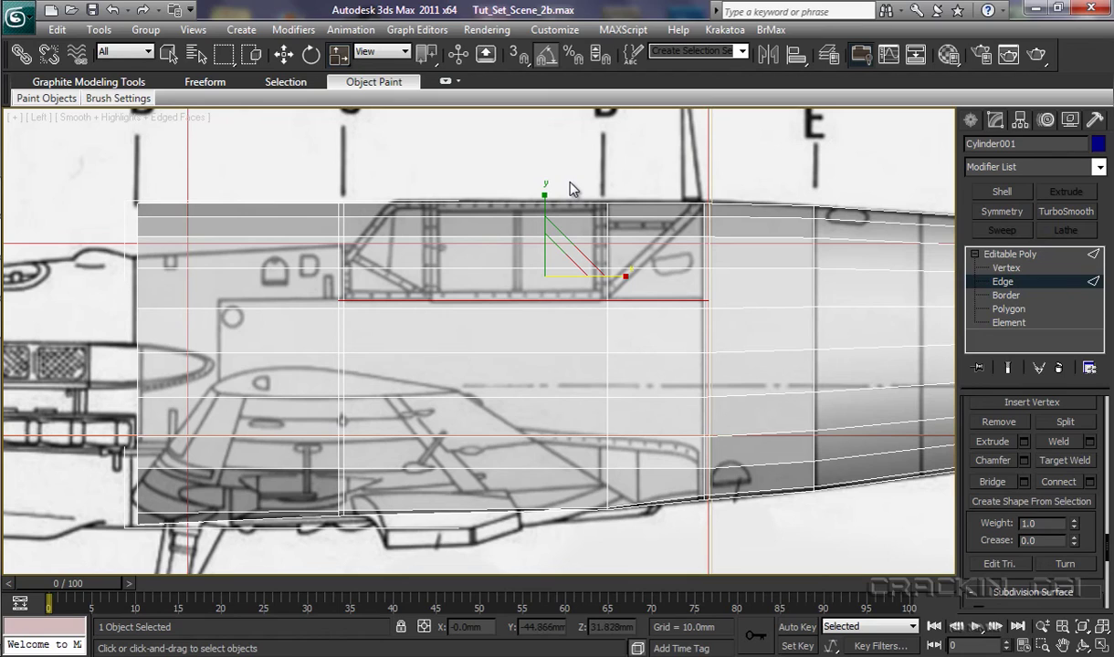
Connect the cockpit section's horizontal edges with a loop slid to -90 at the canopy's rear
{"action": "left_click_drag", "start_coordinate": [569, 182], "coordinate": [576, 545]}
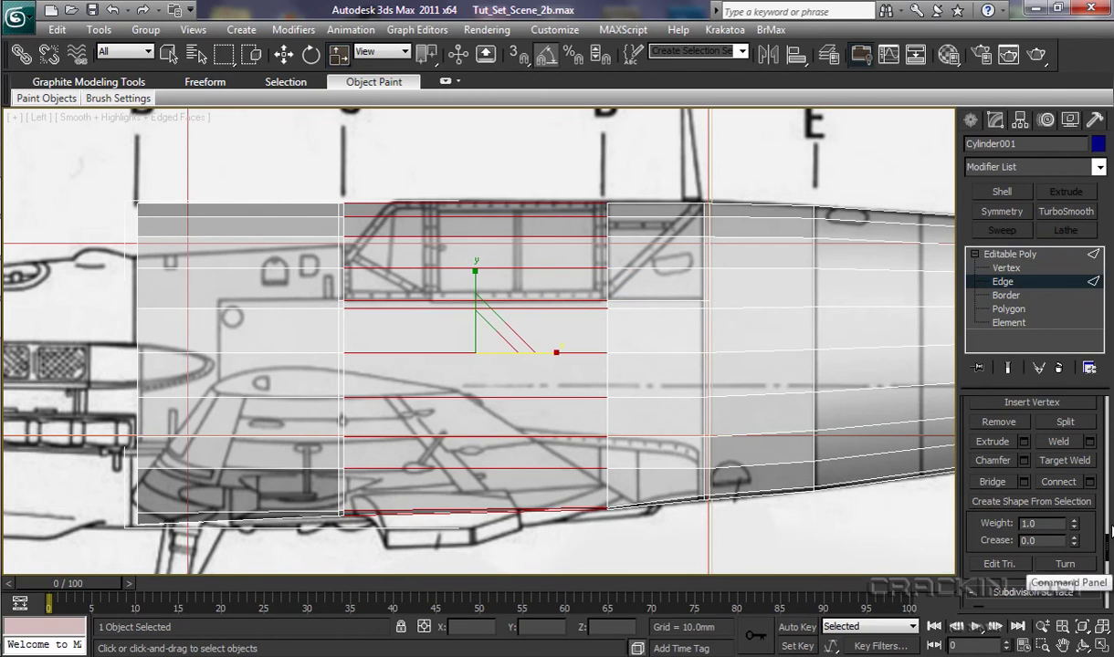
{"action": "scroll", "coordinate": [1109, 546], "scroll_direction": "down", "scroll_amount": 3}
{"action": "scroll", "coordinate": [1107, 543], "scroll_direction": "up", "scroll_amount": 3}
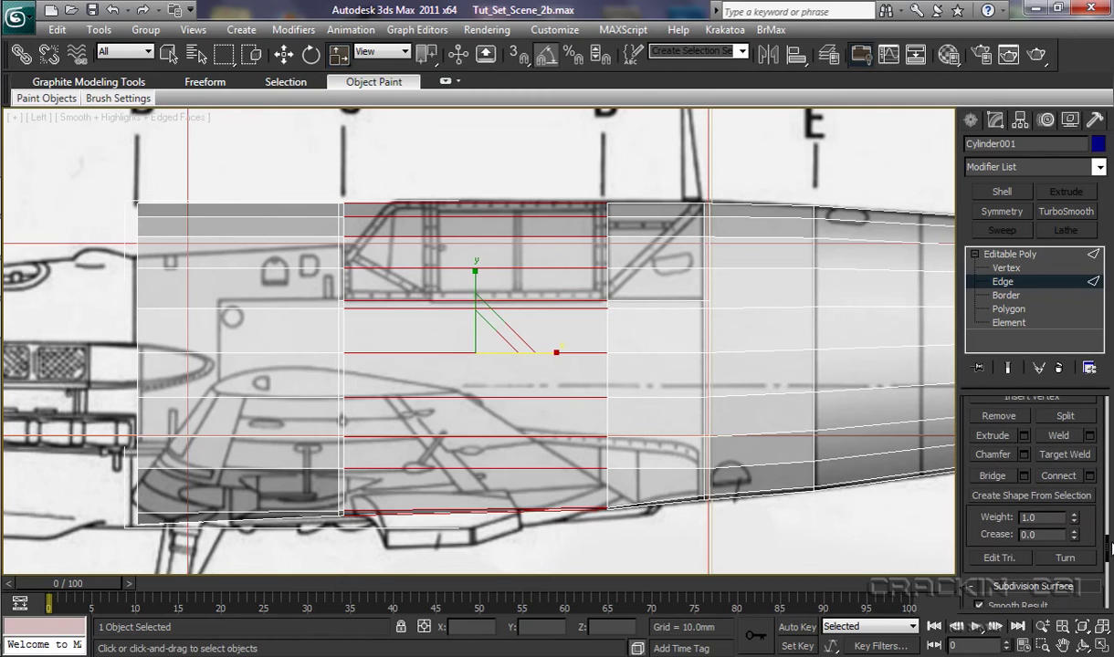
{"action": "left_click", "coordinate": [1091, 483]}
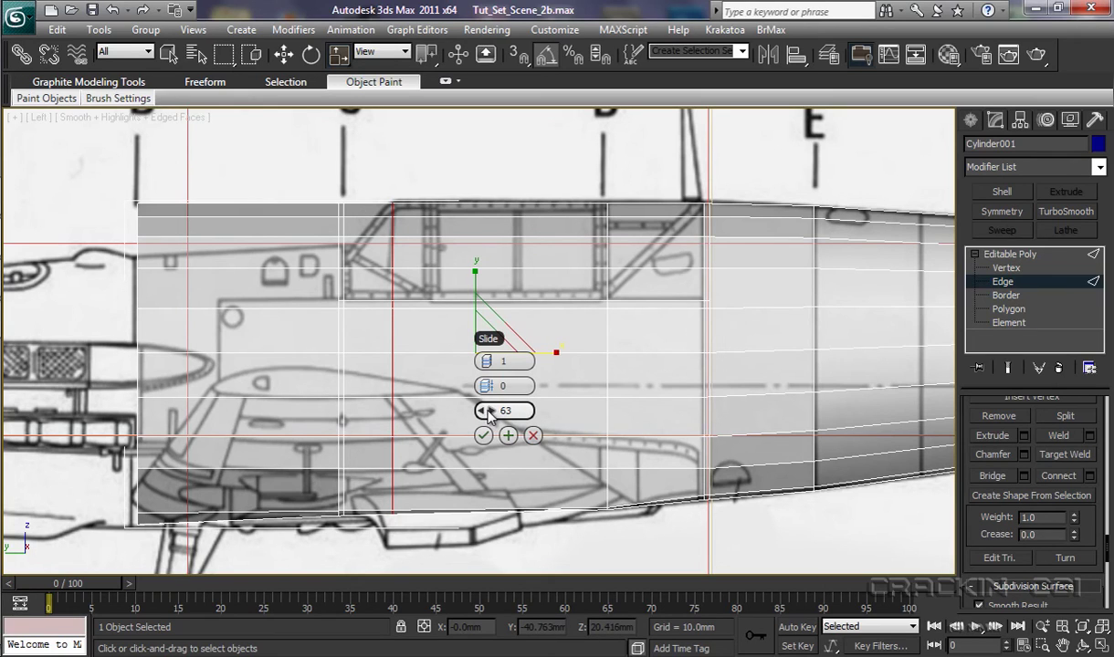
{"action": "left_click_drag", "start_coordinate": [487, 411], "coordinate": [974, 449]}
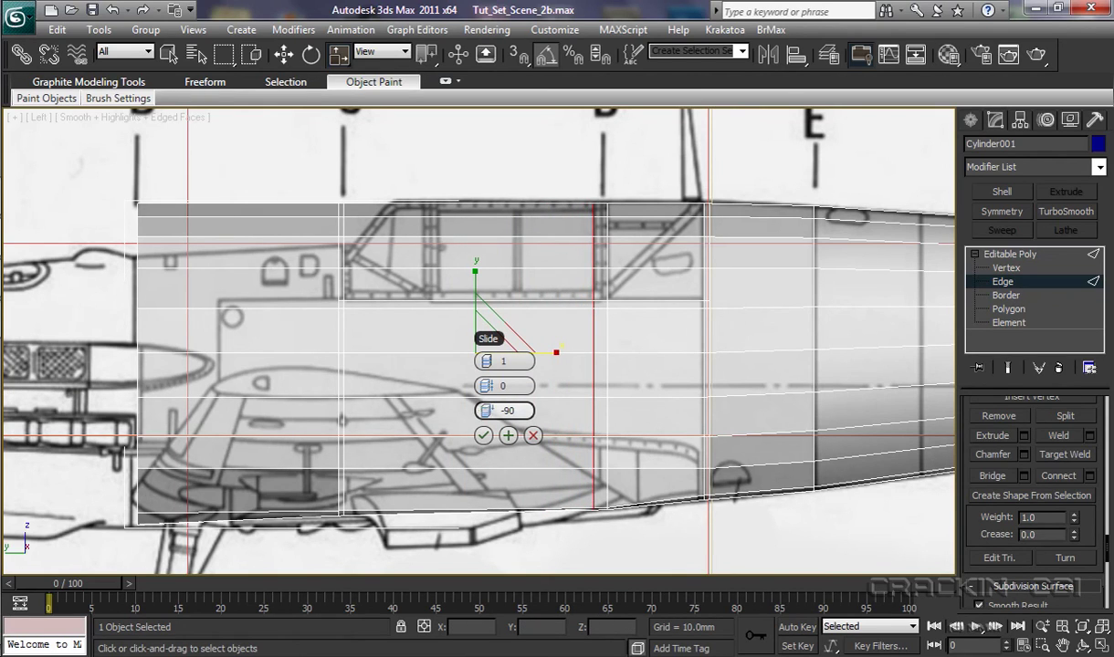
{"action": "left_click", "coordinate": [483, 436]}
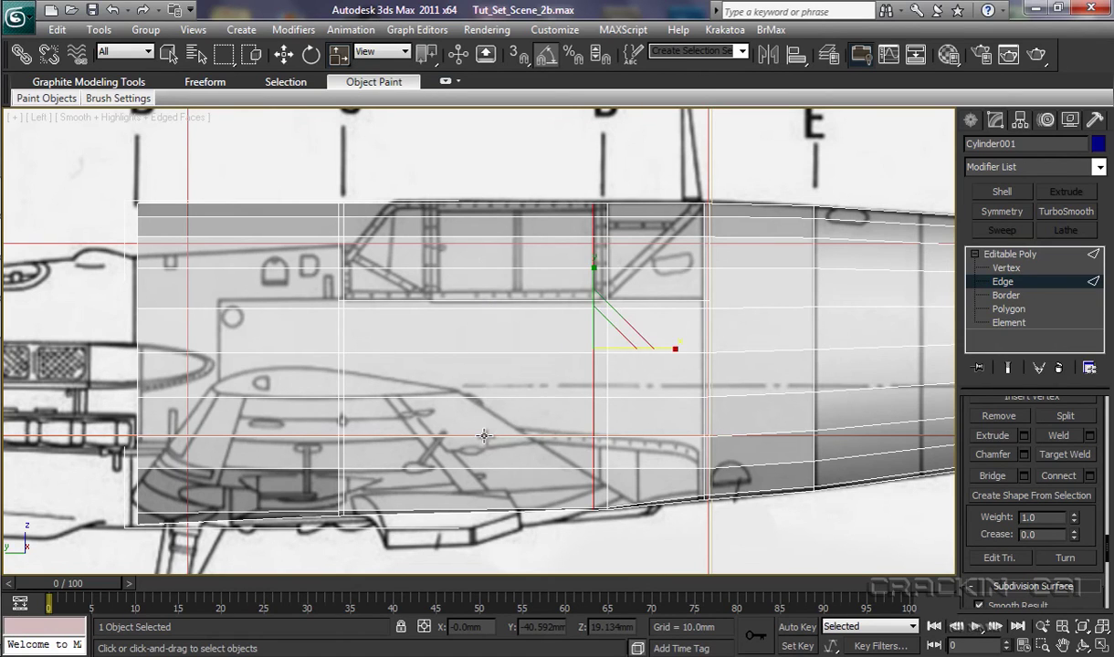